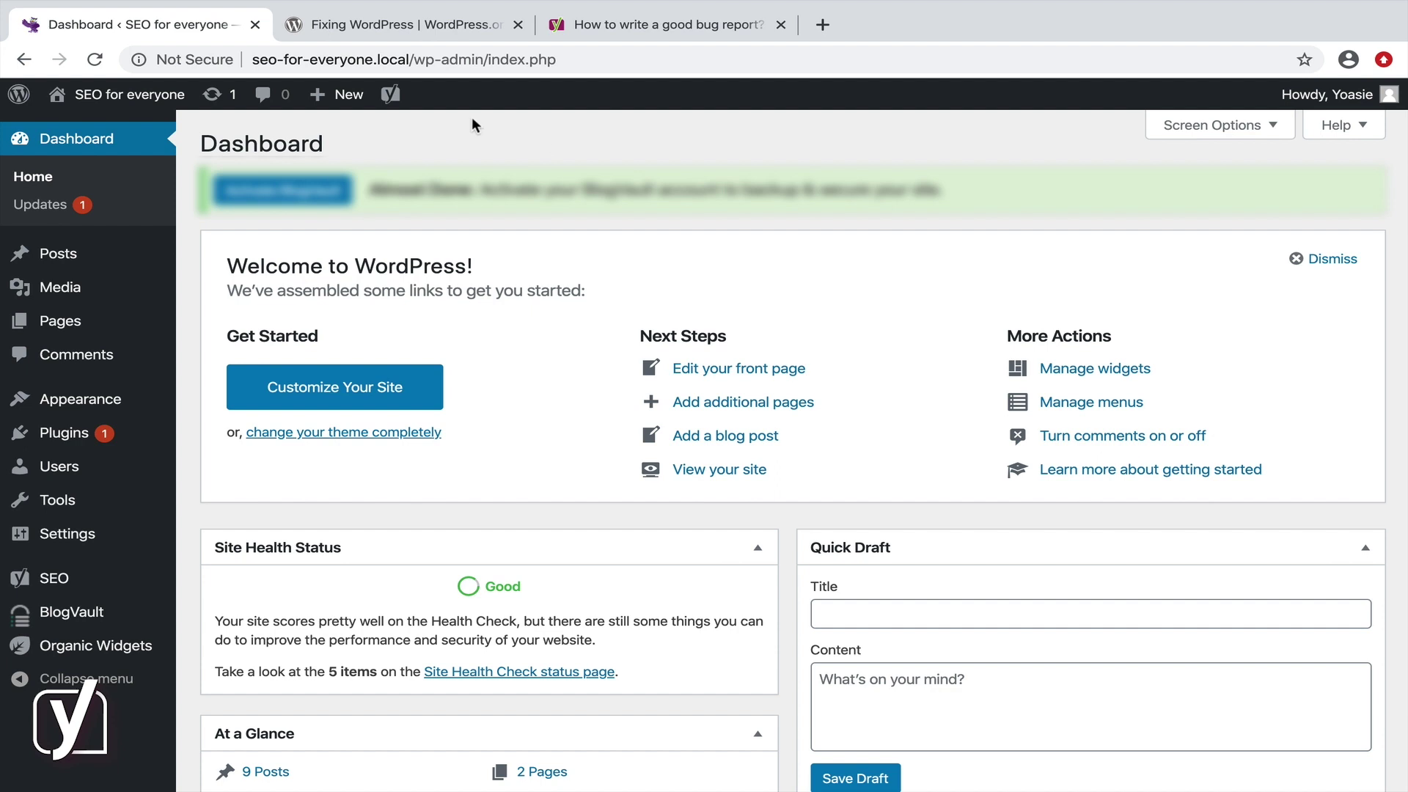
- Update Yoast SEO Premium to 14.3 from Dashboard > Updates, then view Installed Plugins
left_click(55, 208)
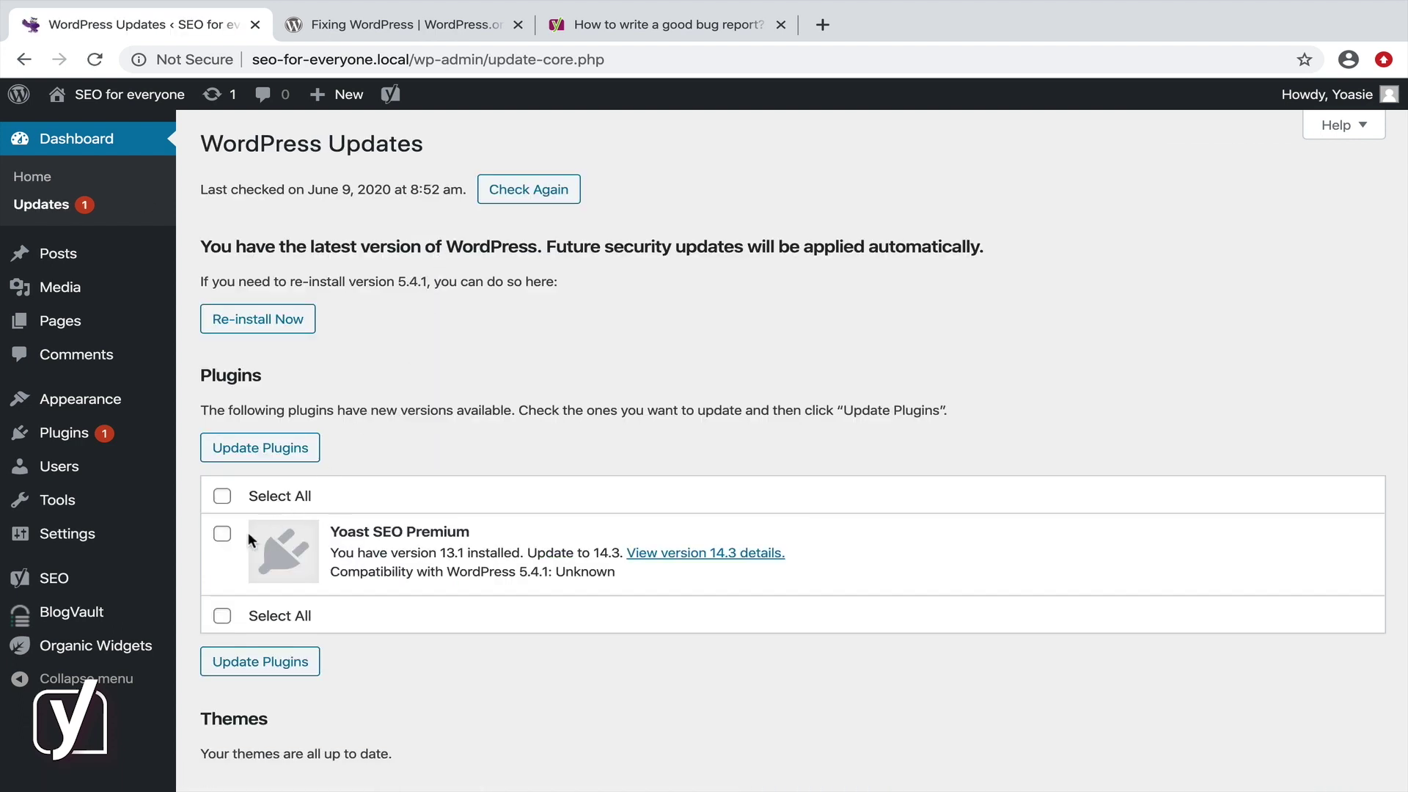
left_click(223, 536)
left_click(271, 445)
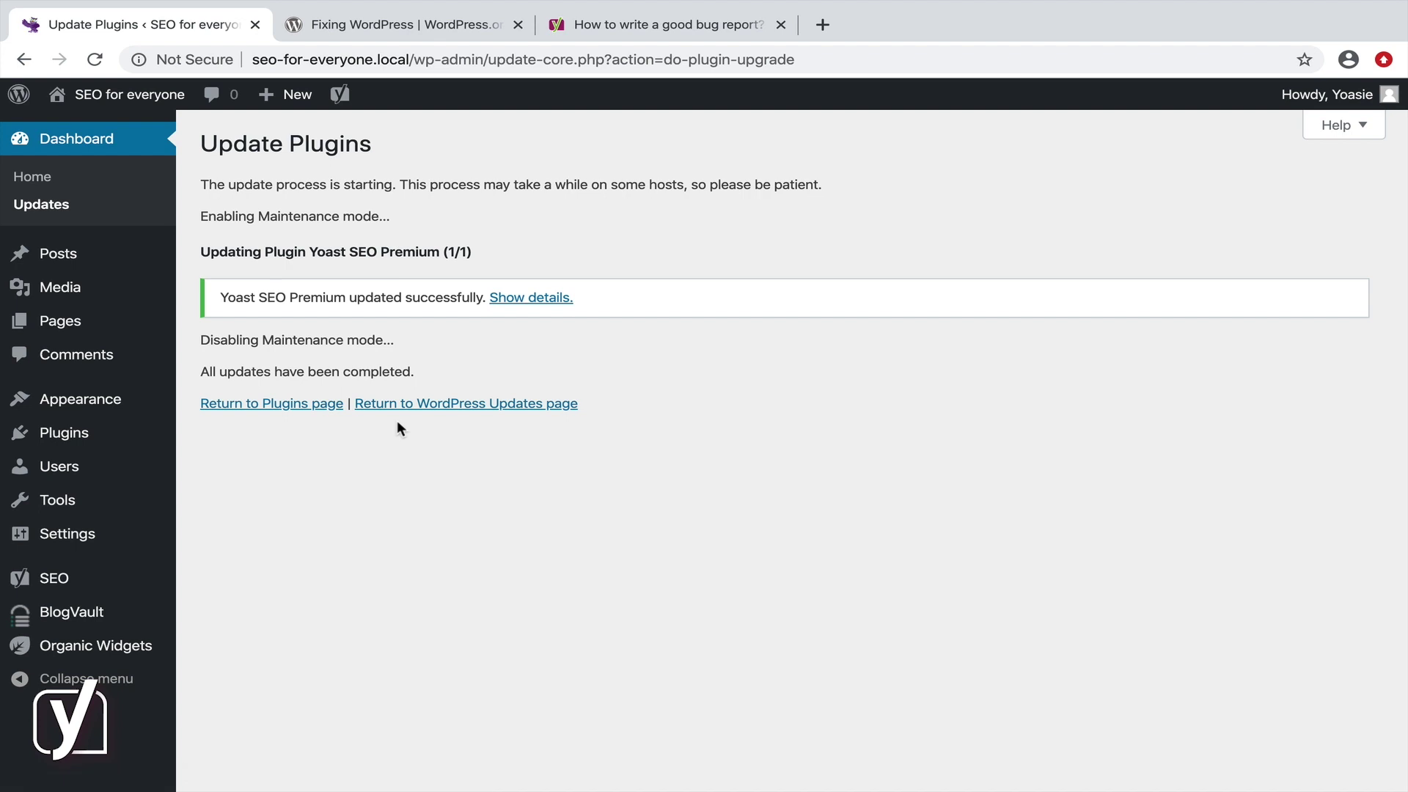
mouse_move(143, 438)
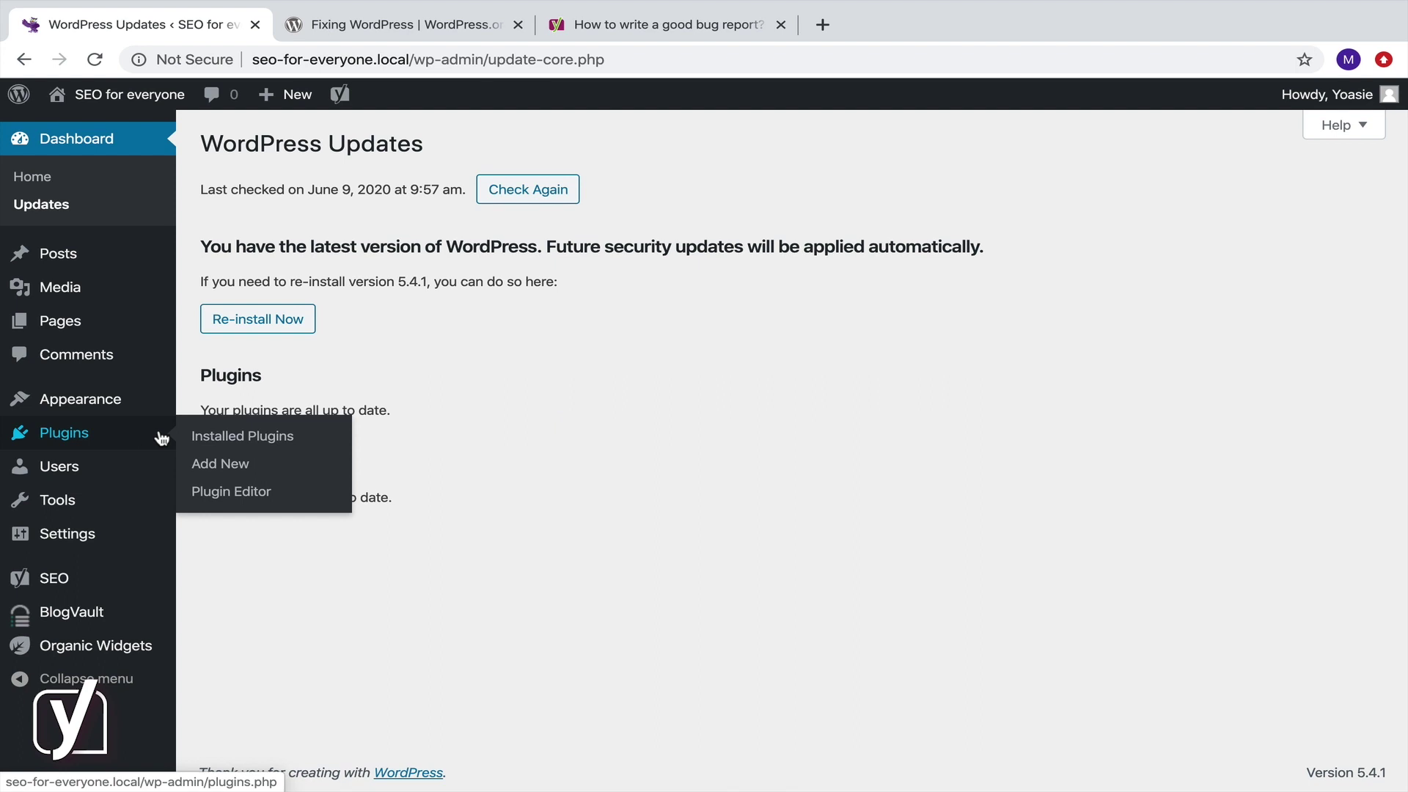
left_click(219, 439)
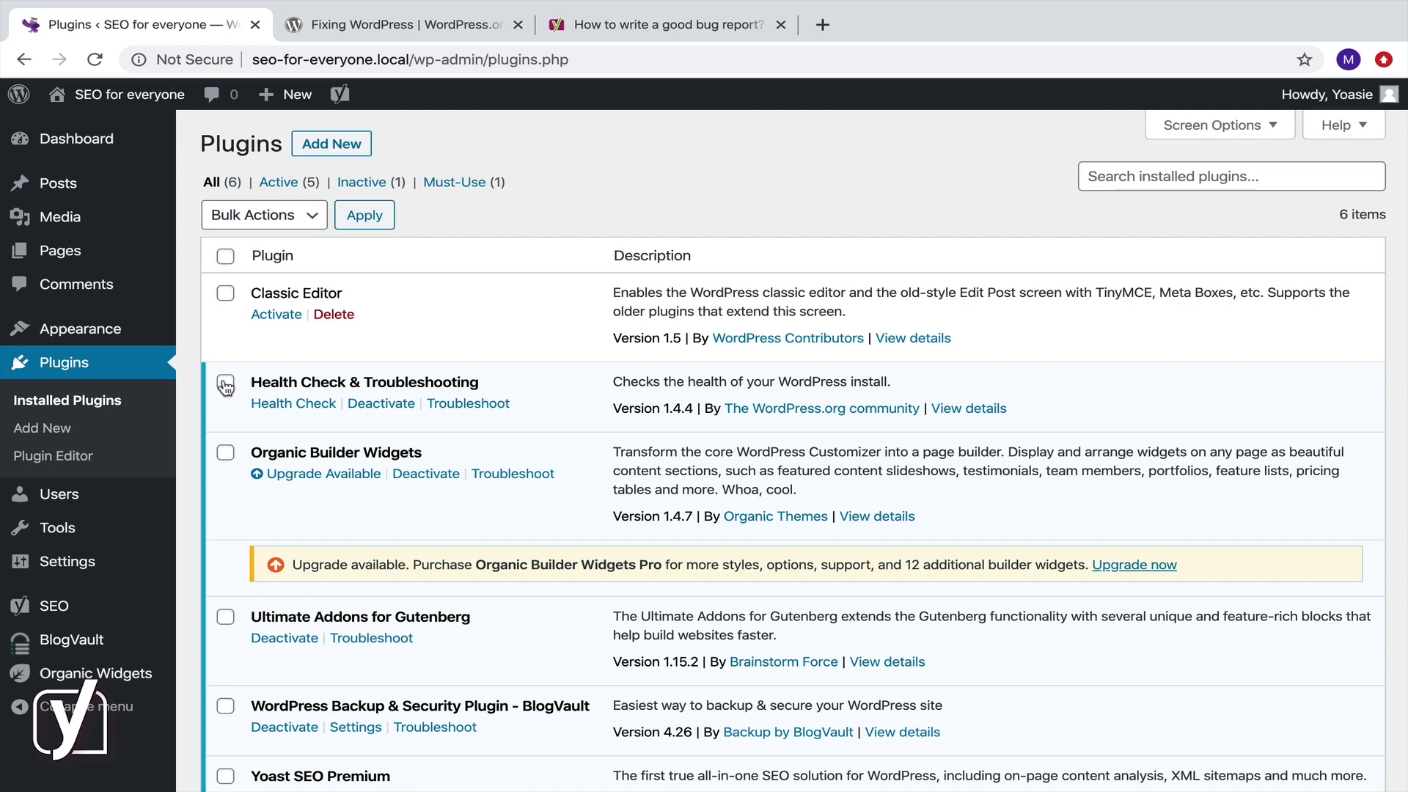
- Open the Troubleshooting tab of Tools > Site Health
mouse_move(66, 529)
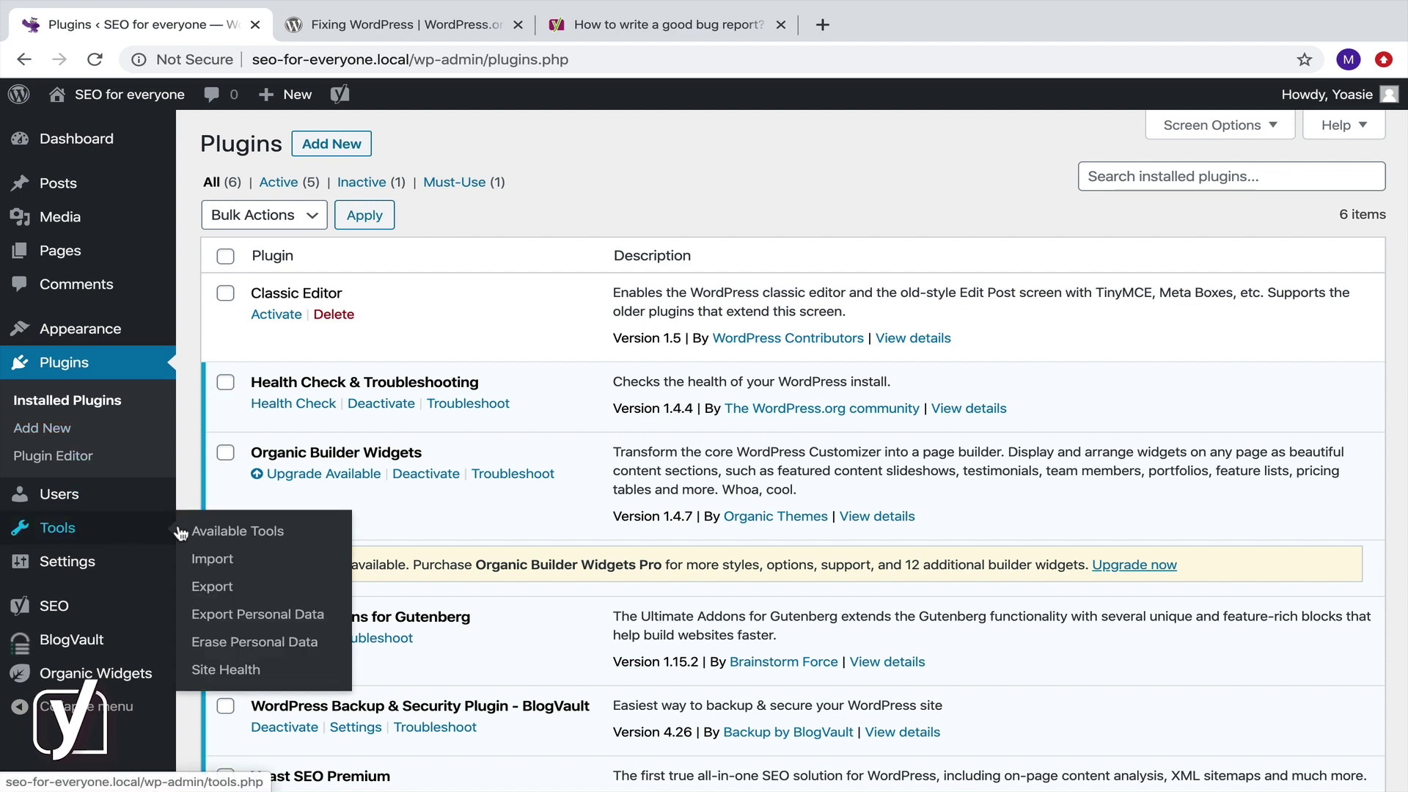
left_click(249, 670)
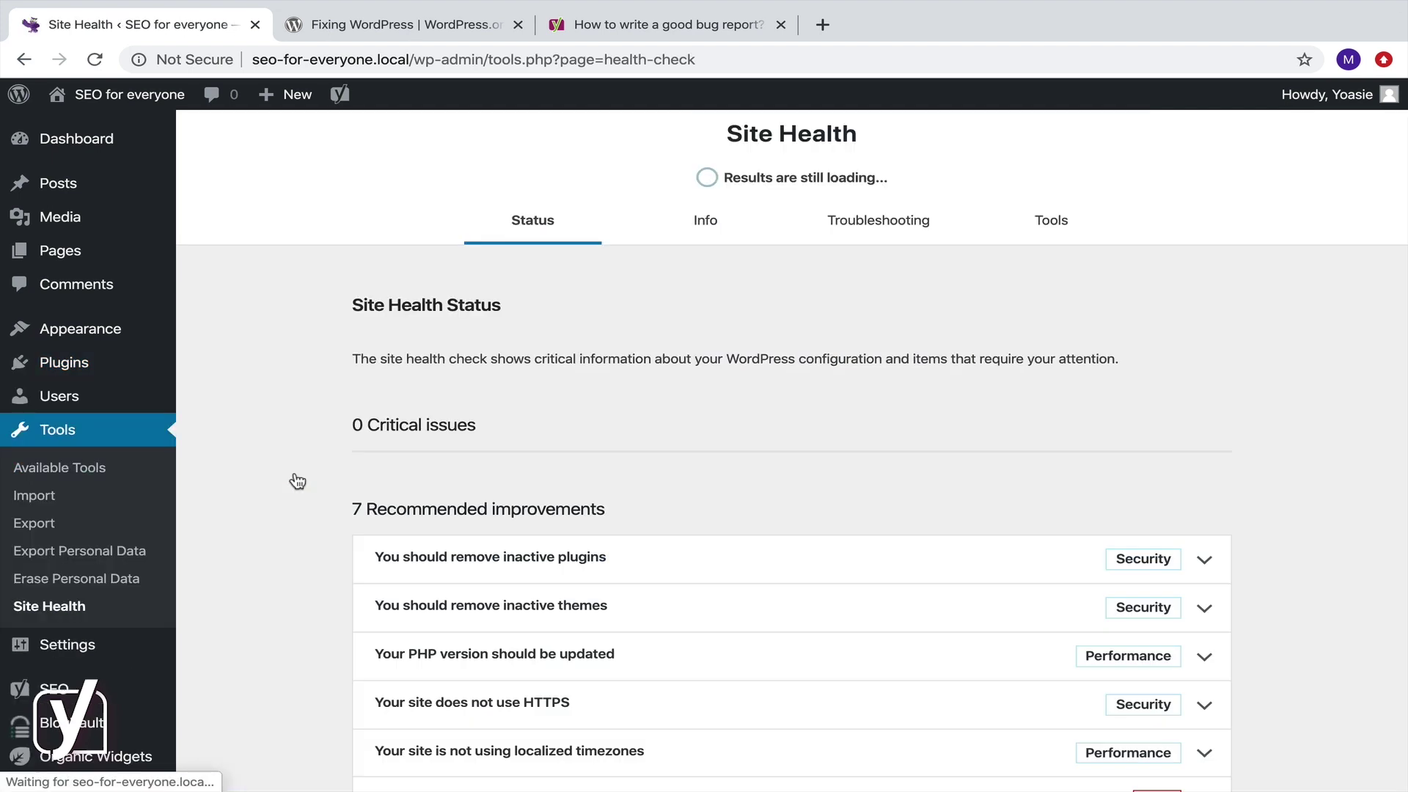
left_click(889, 222)
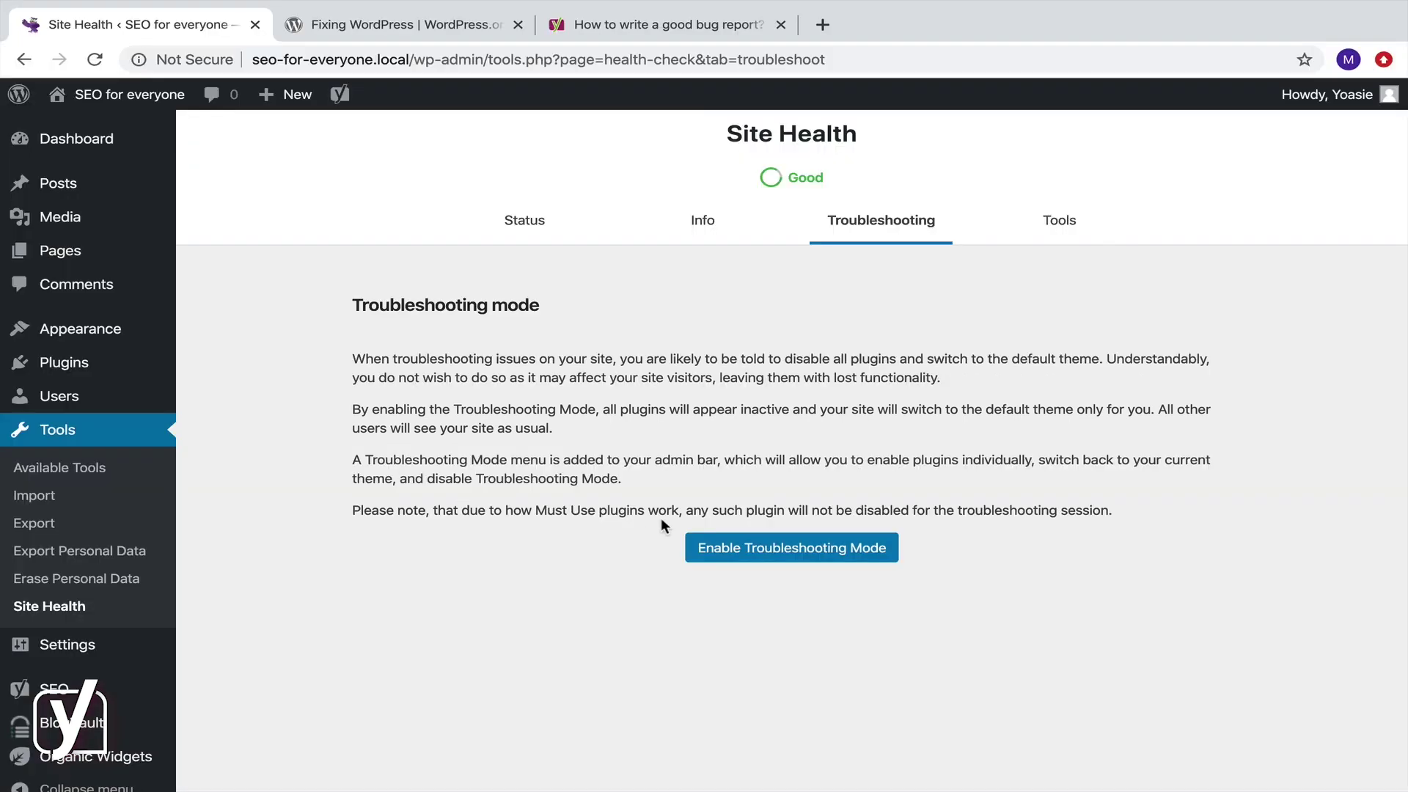
- Enable Troubleshooting Mode, expand available plugins and themes, then go to the Fixing WordPress forum
left_click(796, 548)
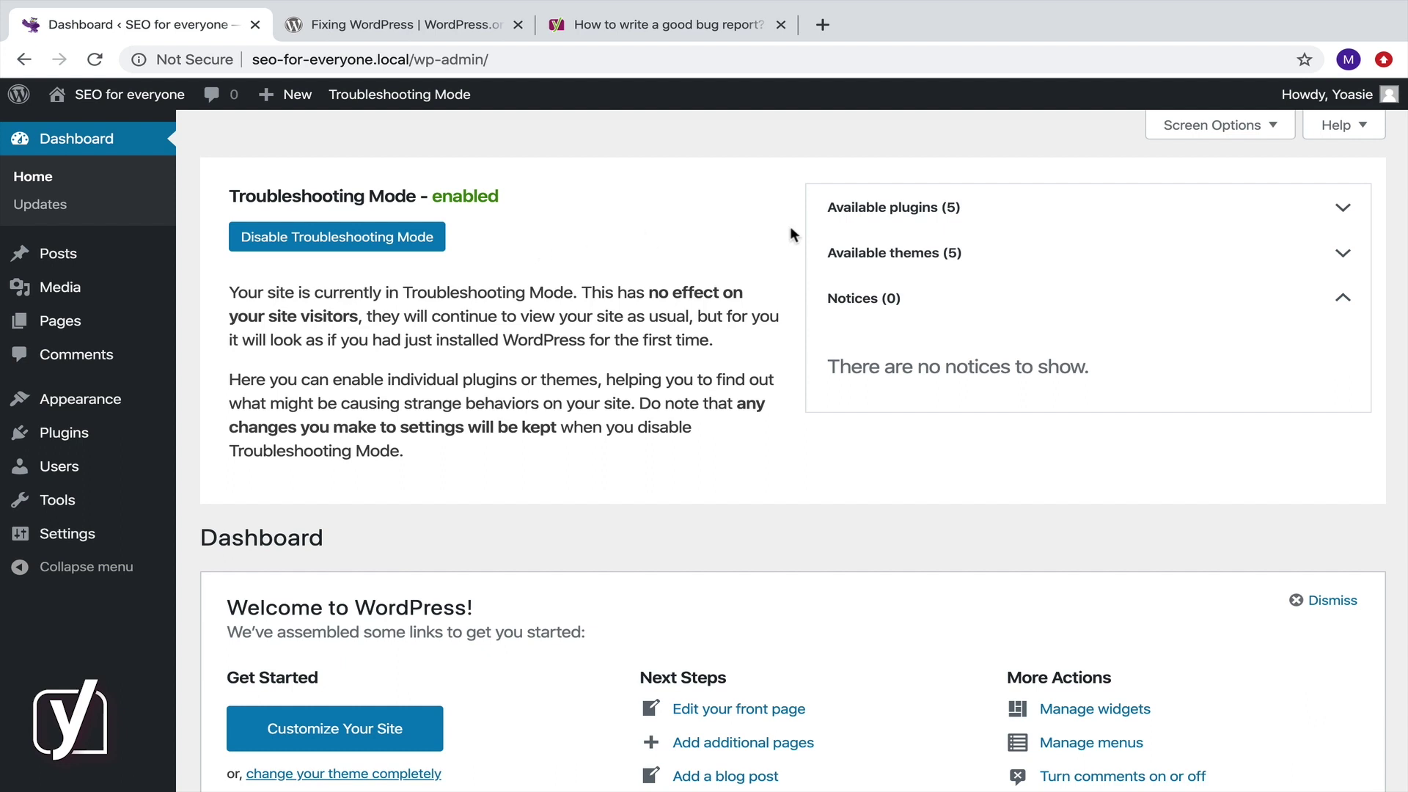
left_click(923, 211)
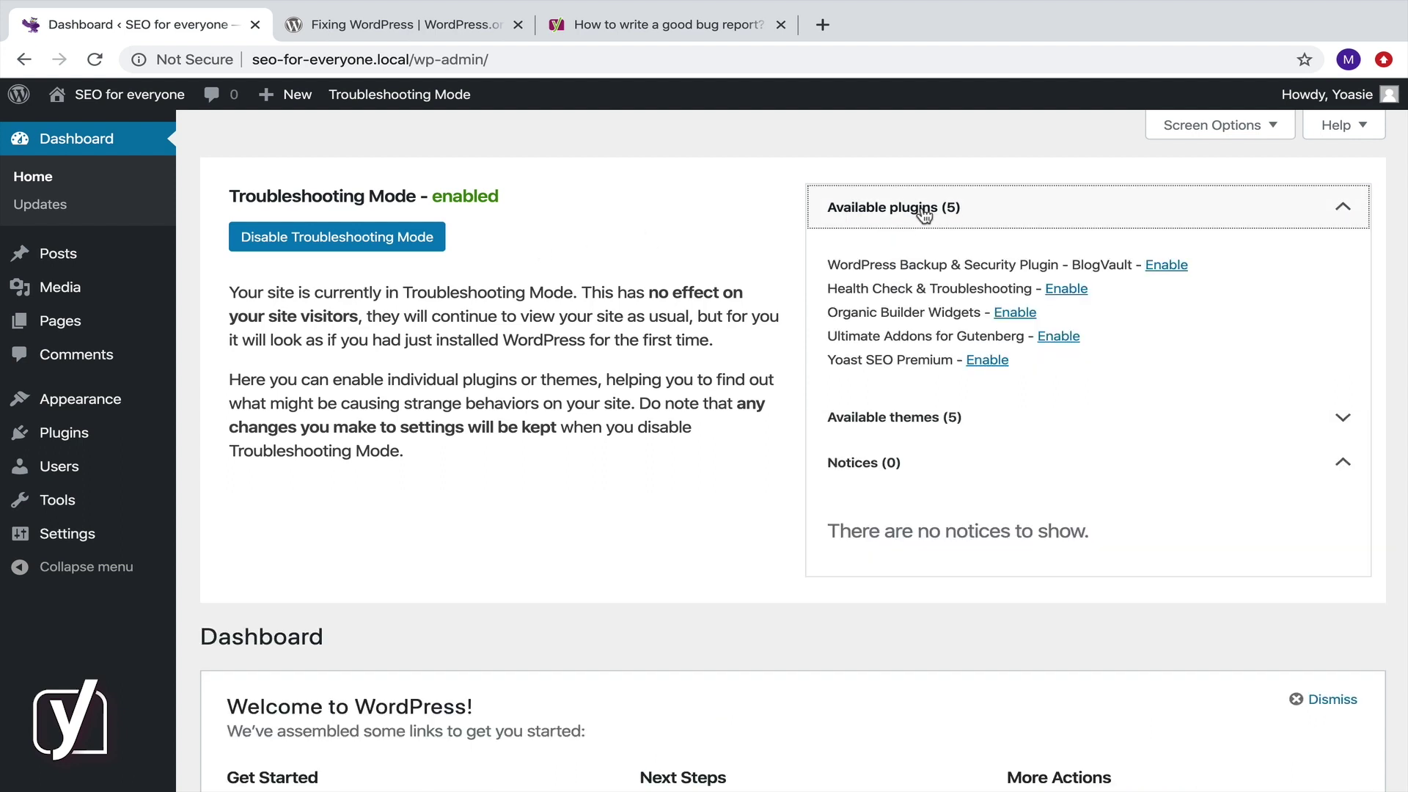
left_click(933, 423)
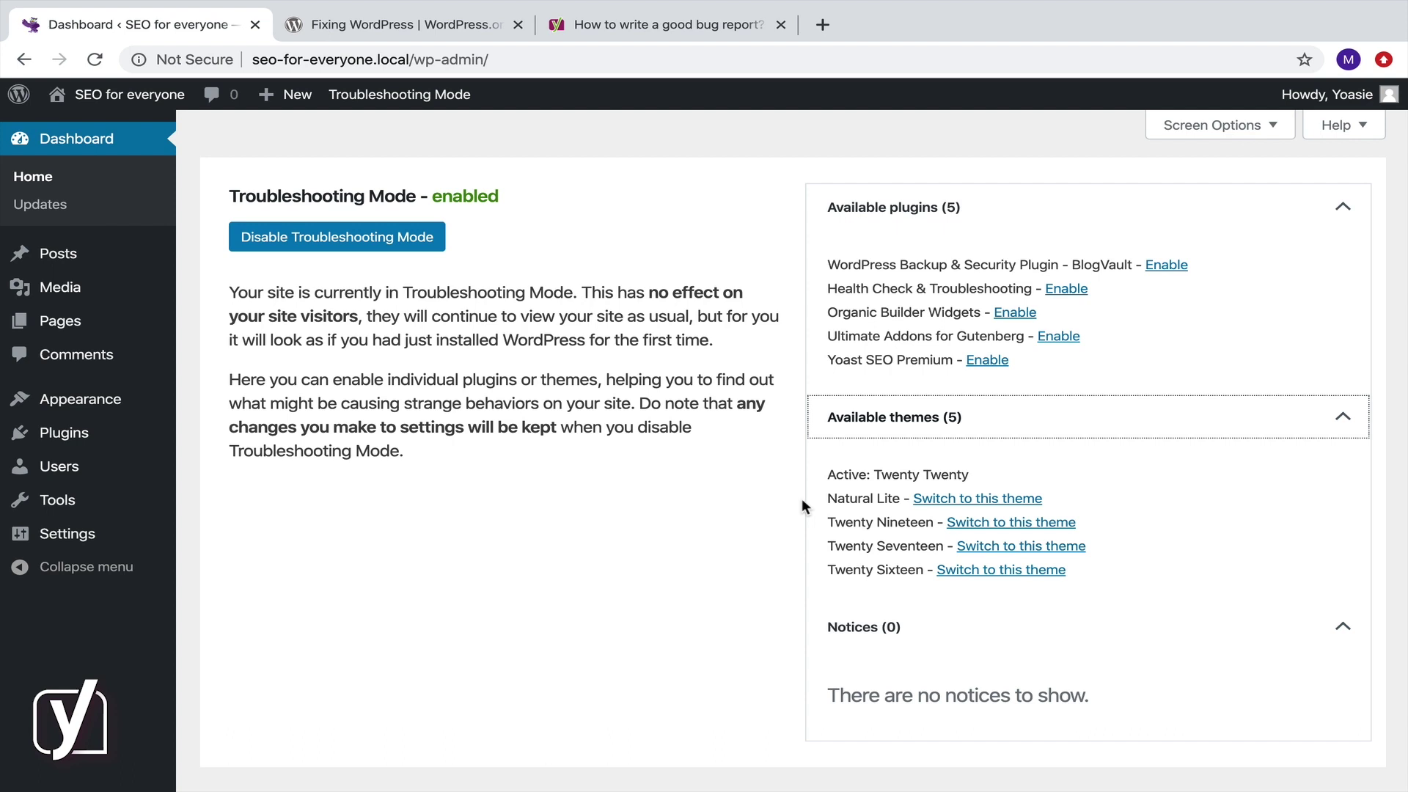
left_click(423, 22)
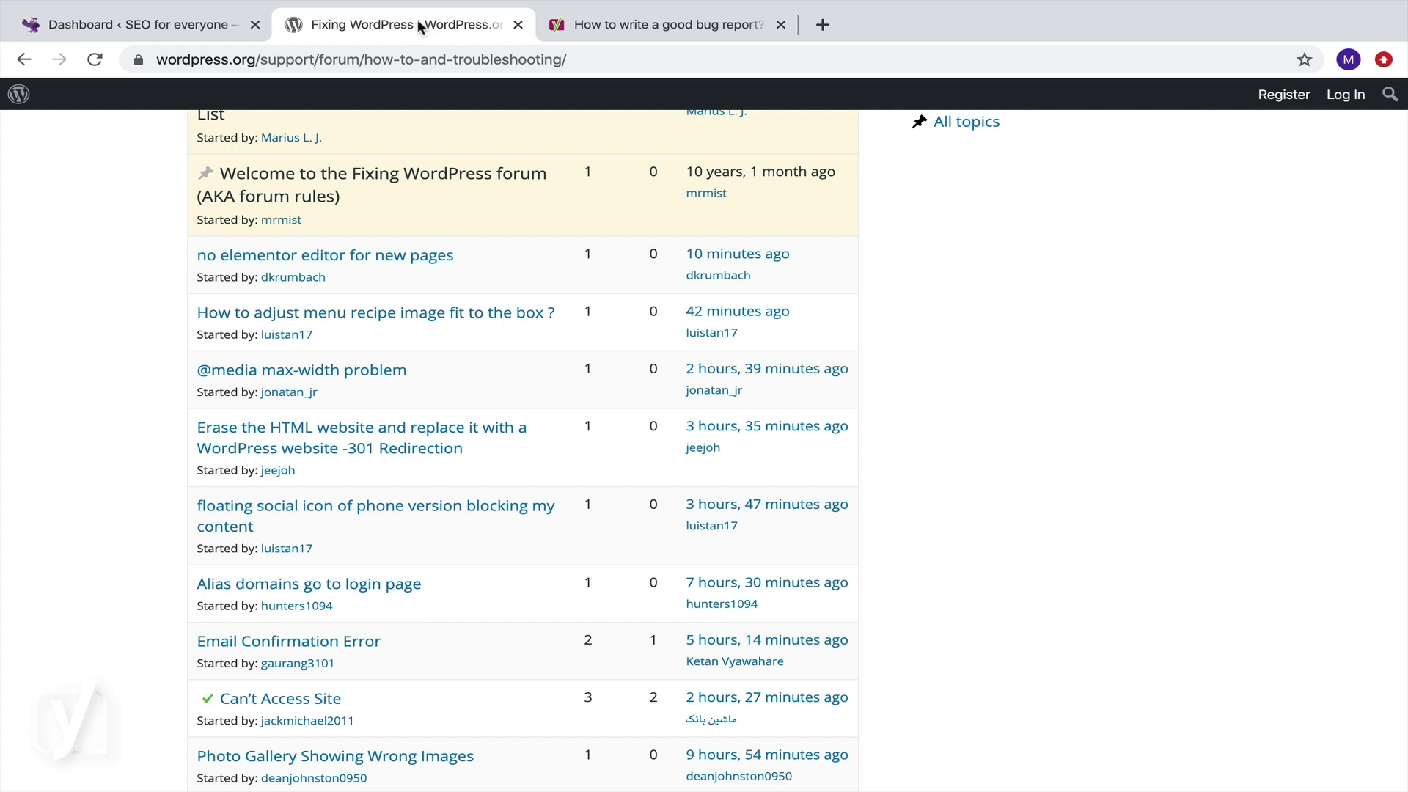
- Return to the 'Dashboard ‹ SEO for everyone' admin tab
left_click(221, 33)
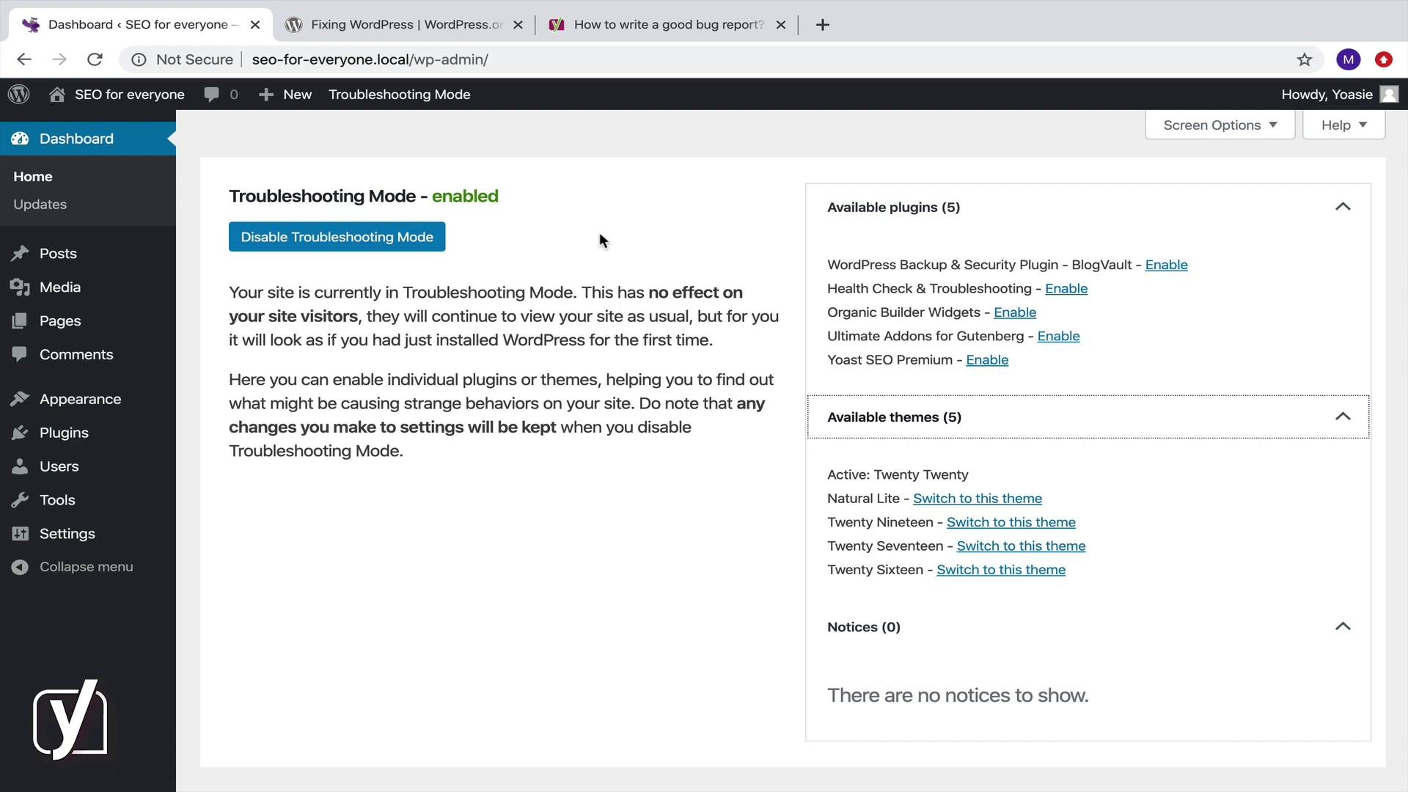
- Enable Yoast SEO Premium in troubleshooting mode and confirm it now offers Disable
left_click(980, 362)
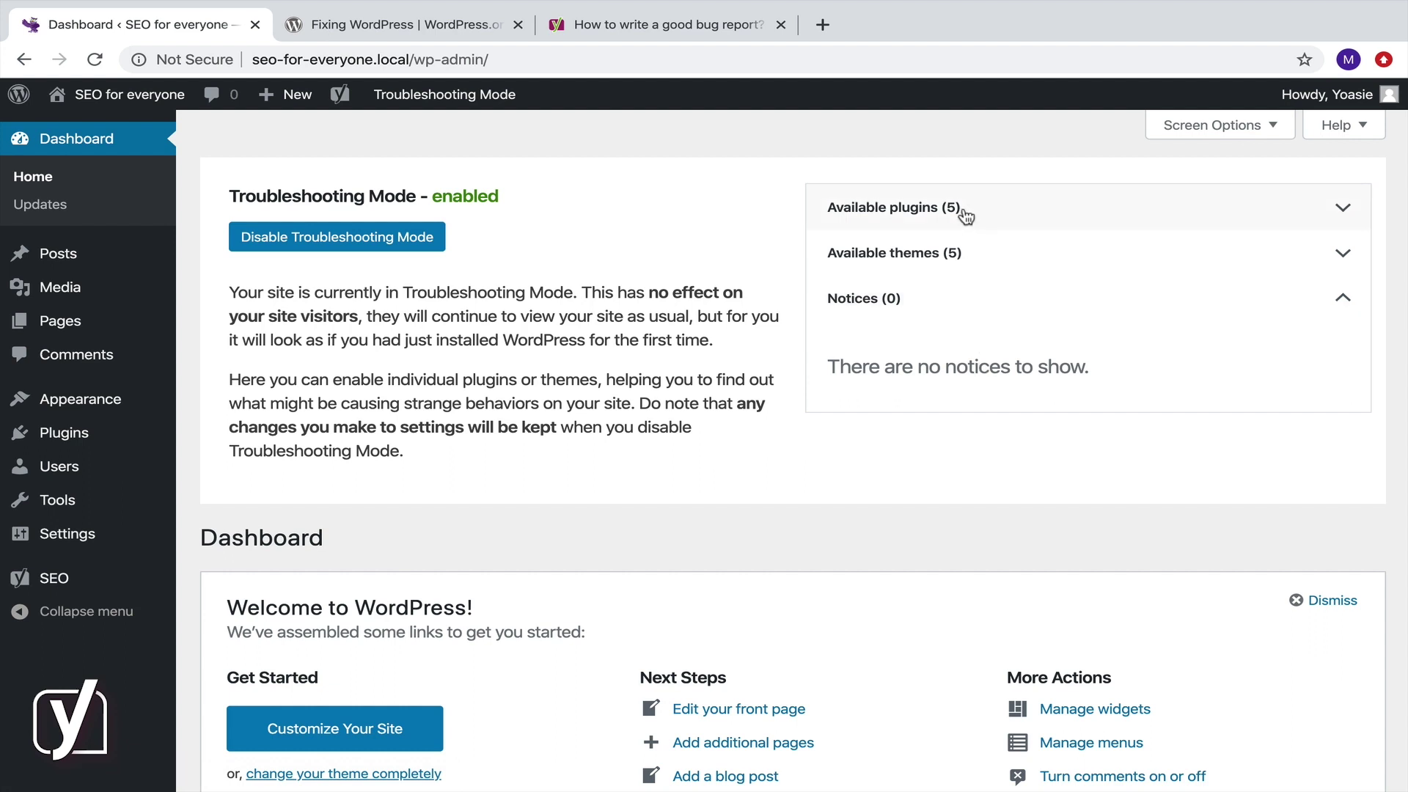
left_click(966, 211)
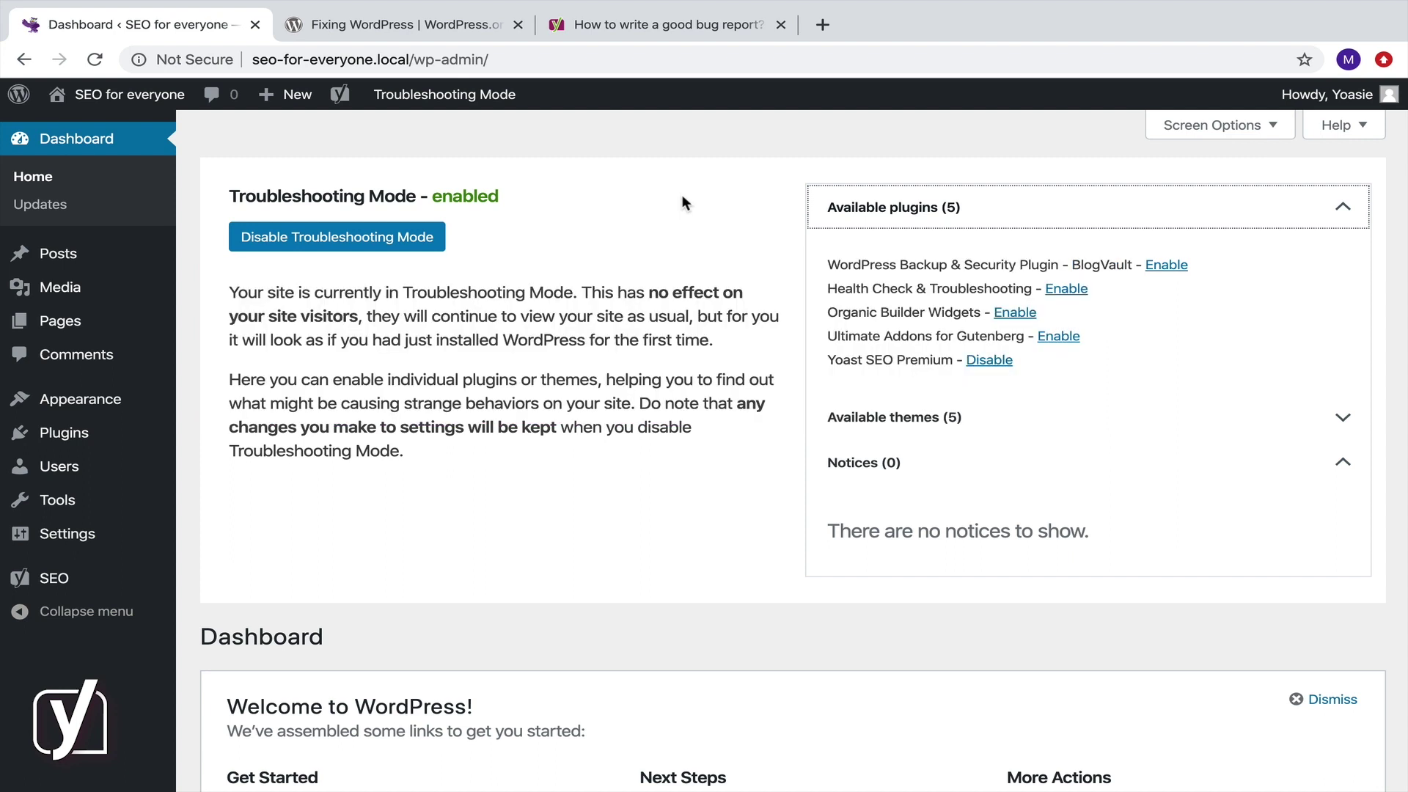
- Skim the 'How to write a good bug report' checklist, then return to the Dashboard
left_click(654, 26)
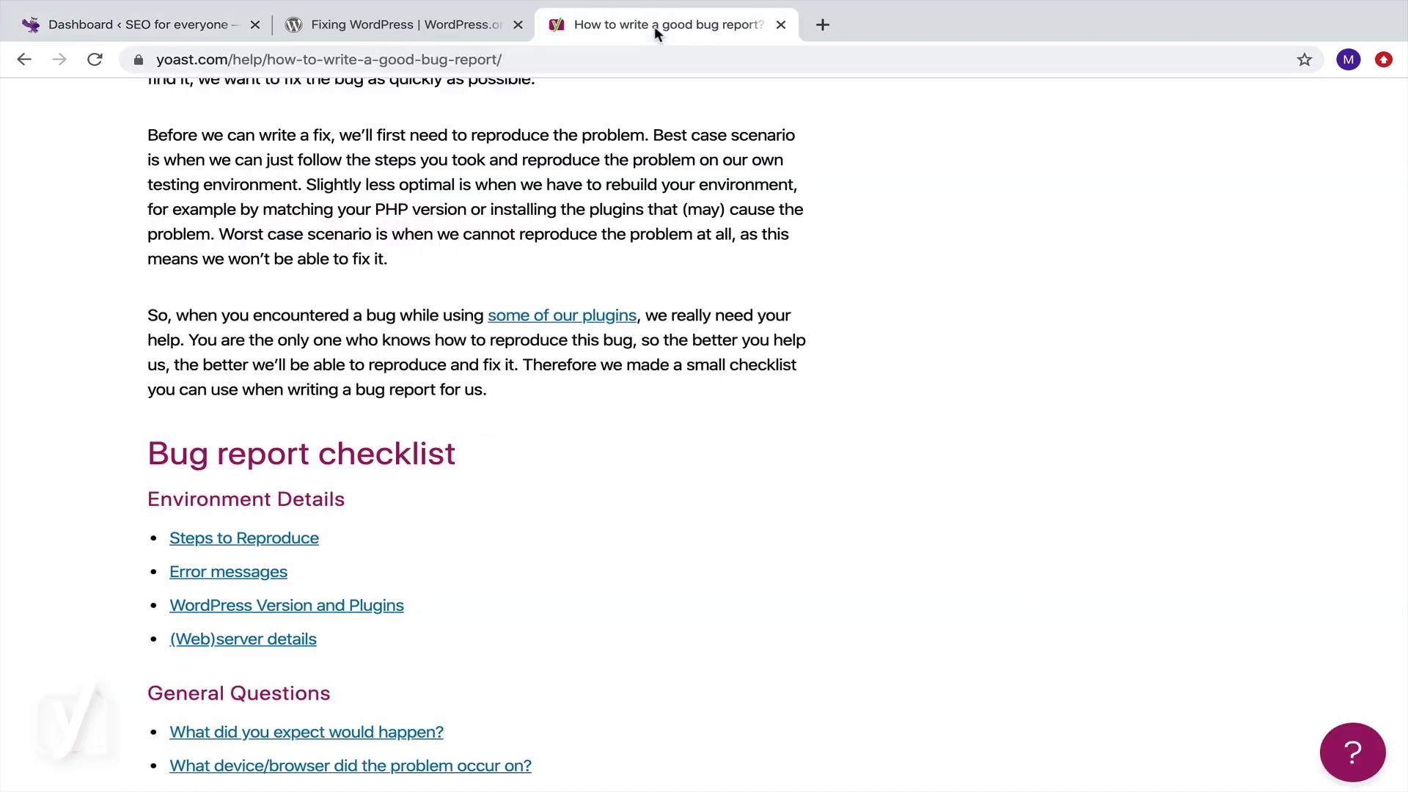
key("Home")
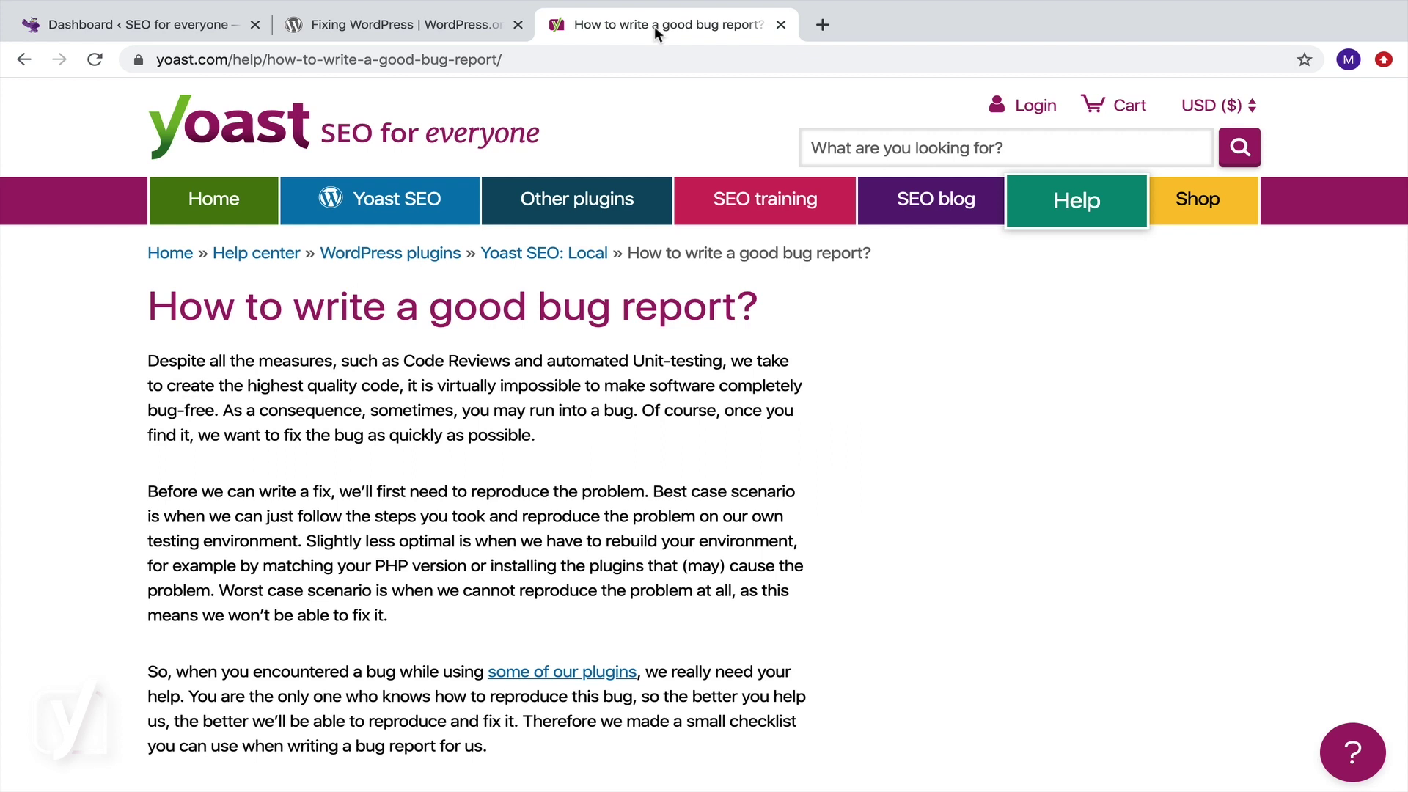
key("Down")
key("Down")
key("Down")
key("Down")
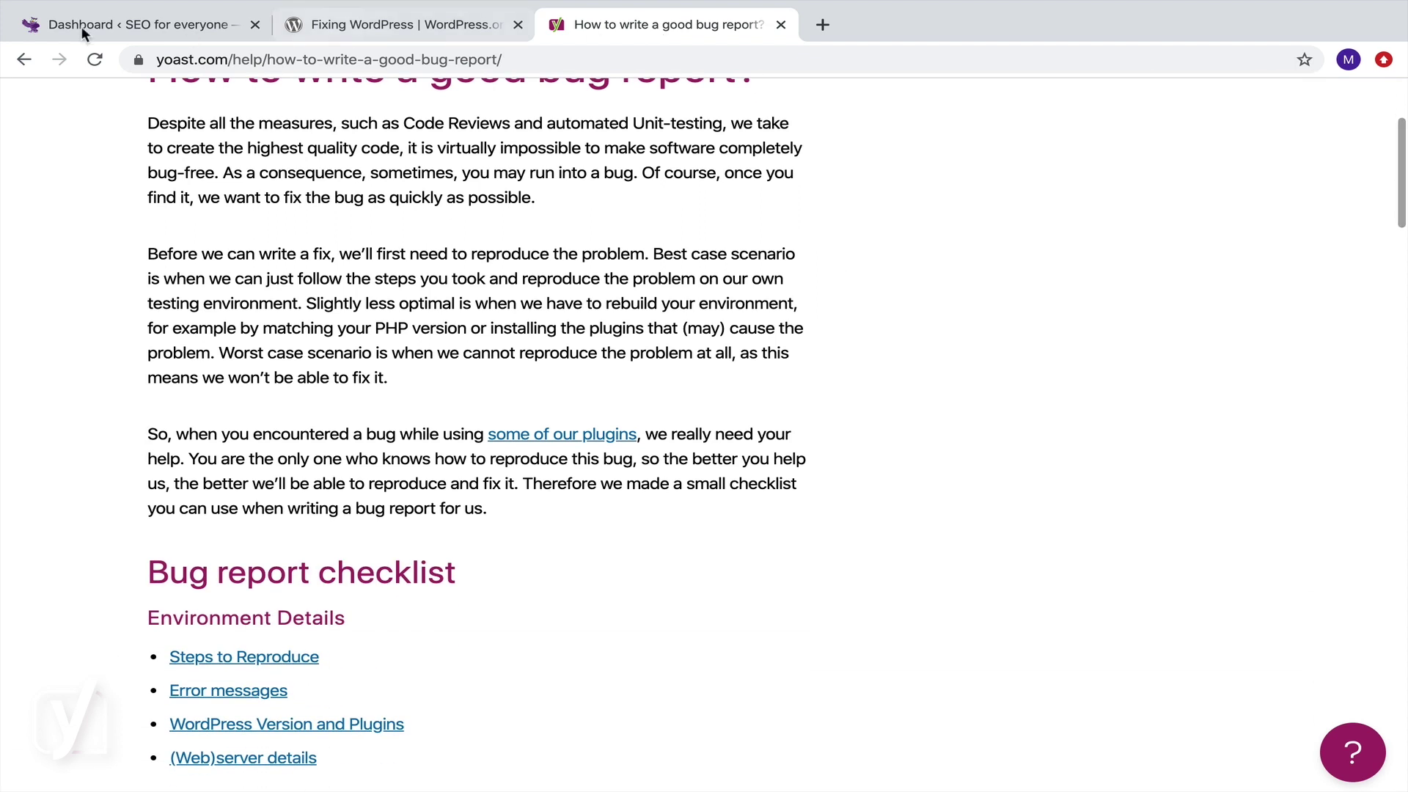
left_click(118, 24)
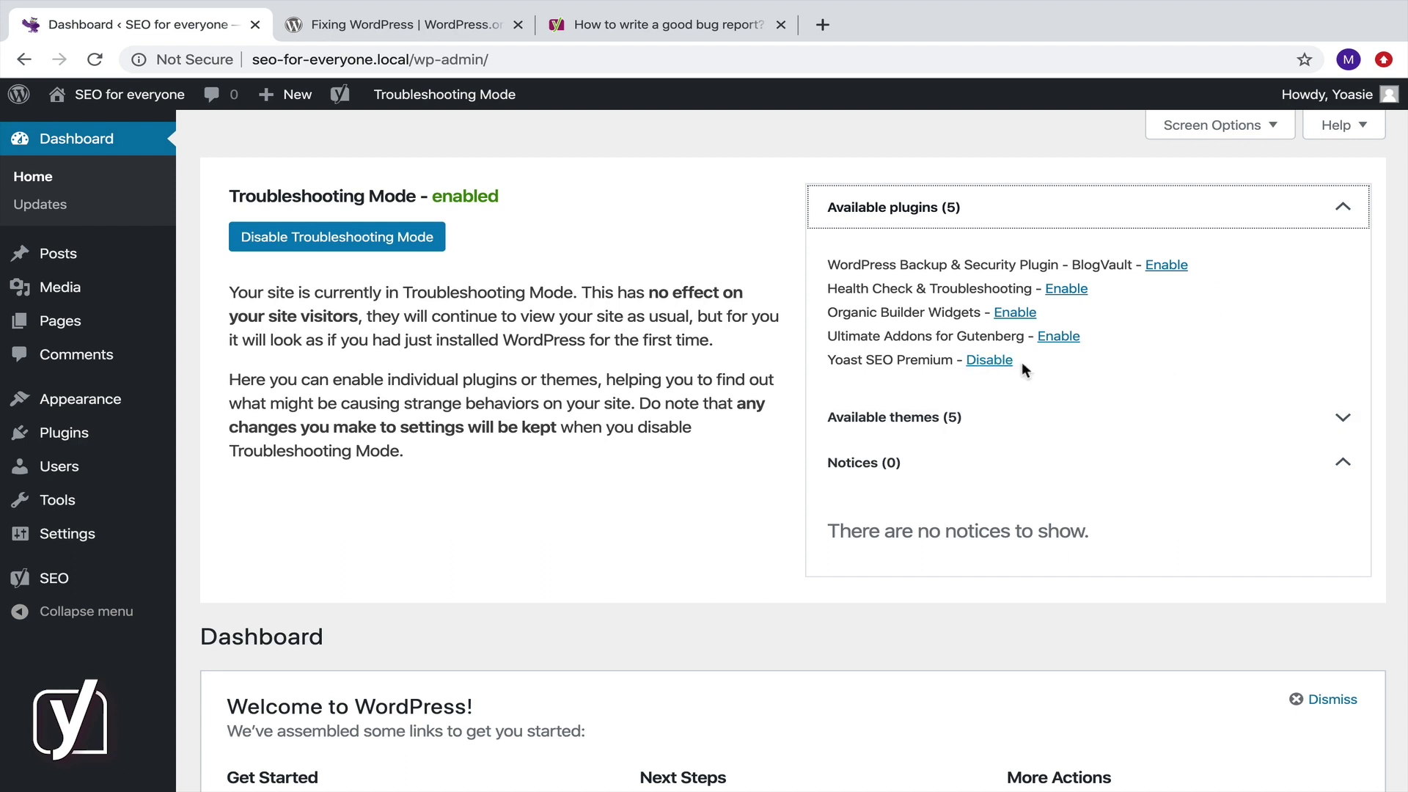
- Toggle BlogVault on and off, then enable Health Check & Troubleshooting in troubleshooting mode
left_click(1166, 266)
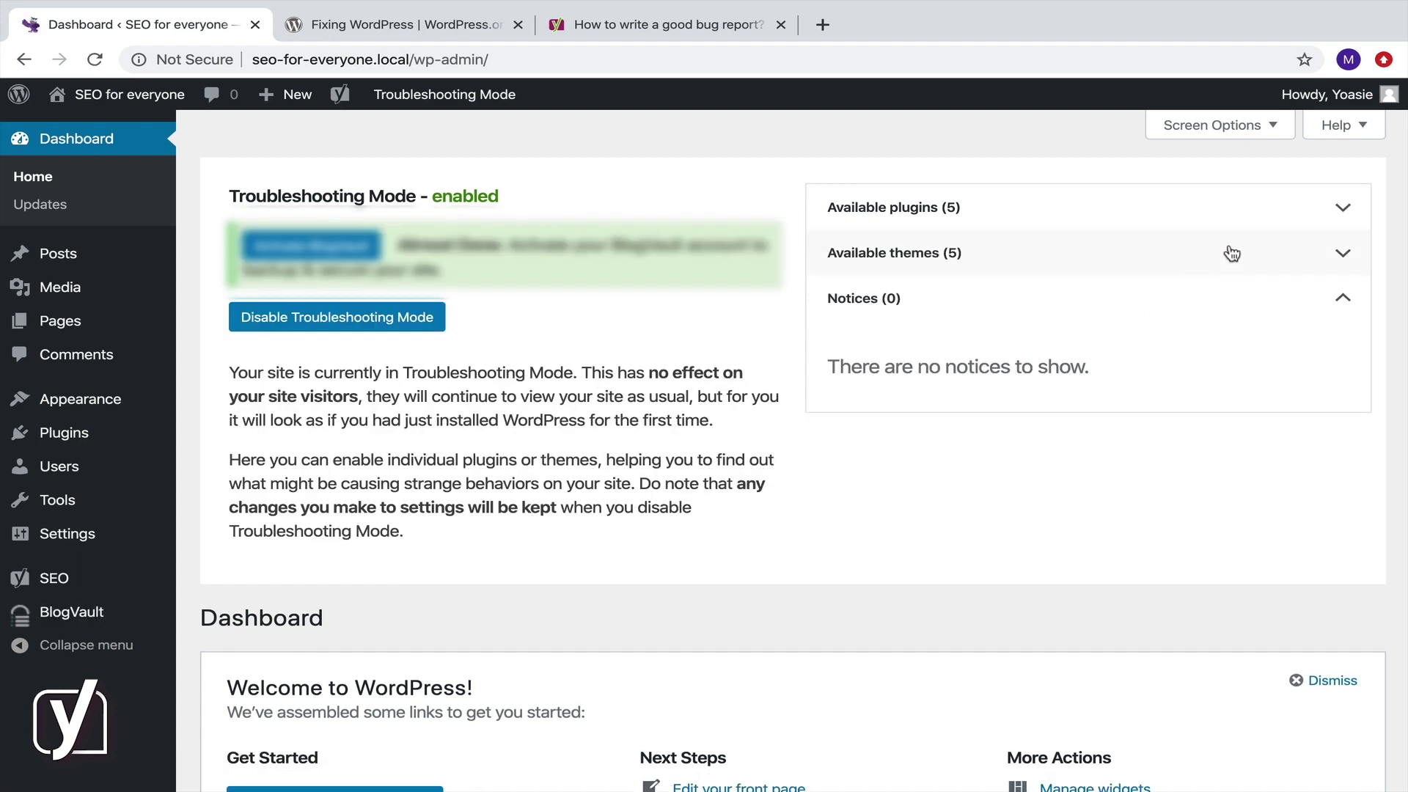
left_click(1344, 208)
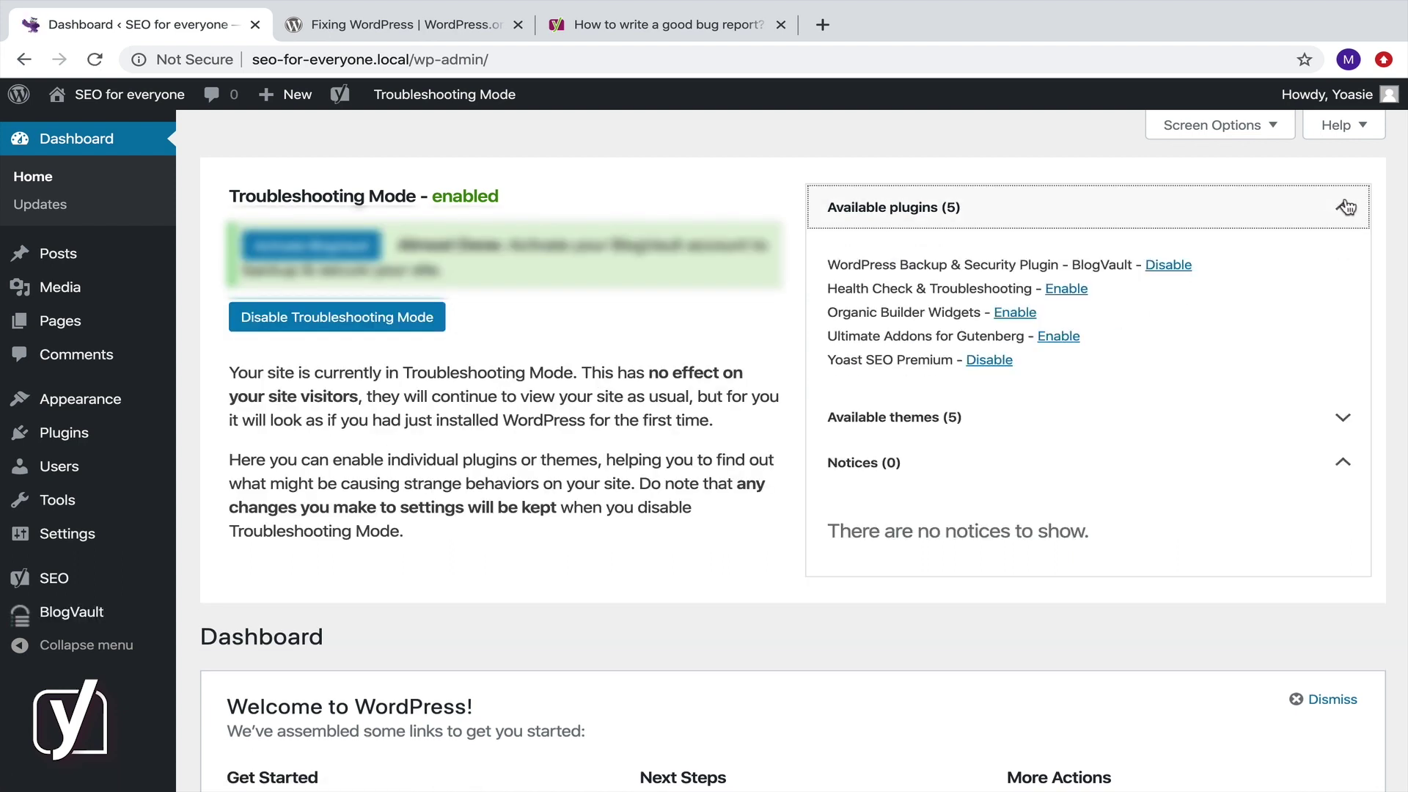
left_click(1169, 266)
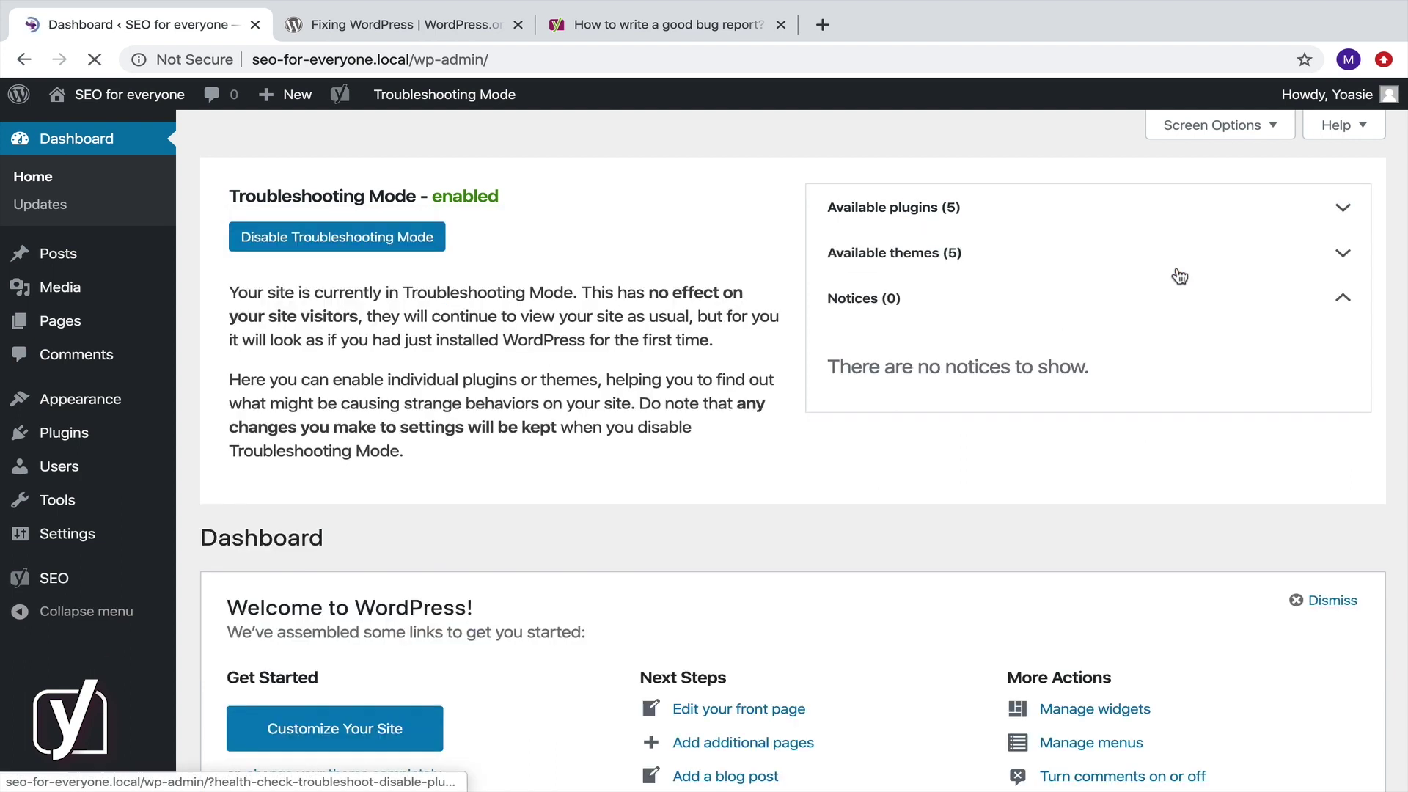
left_click(1272, 210)
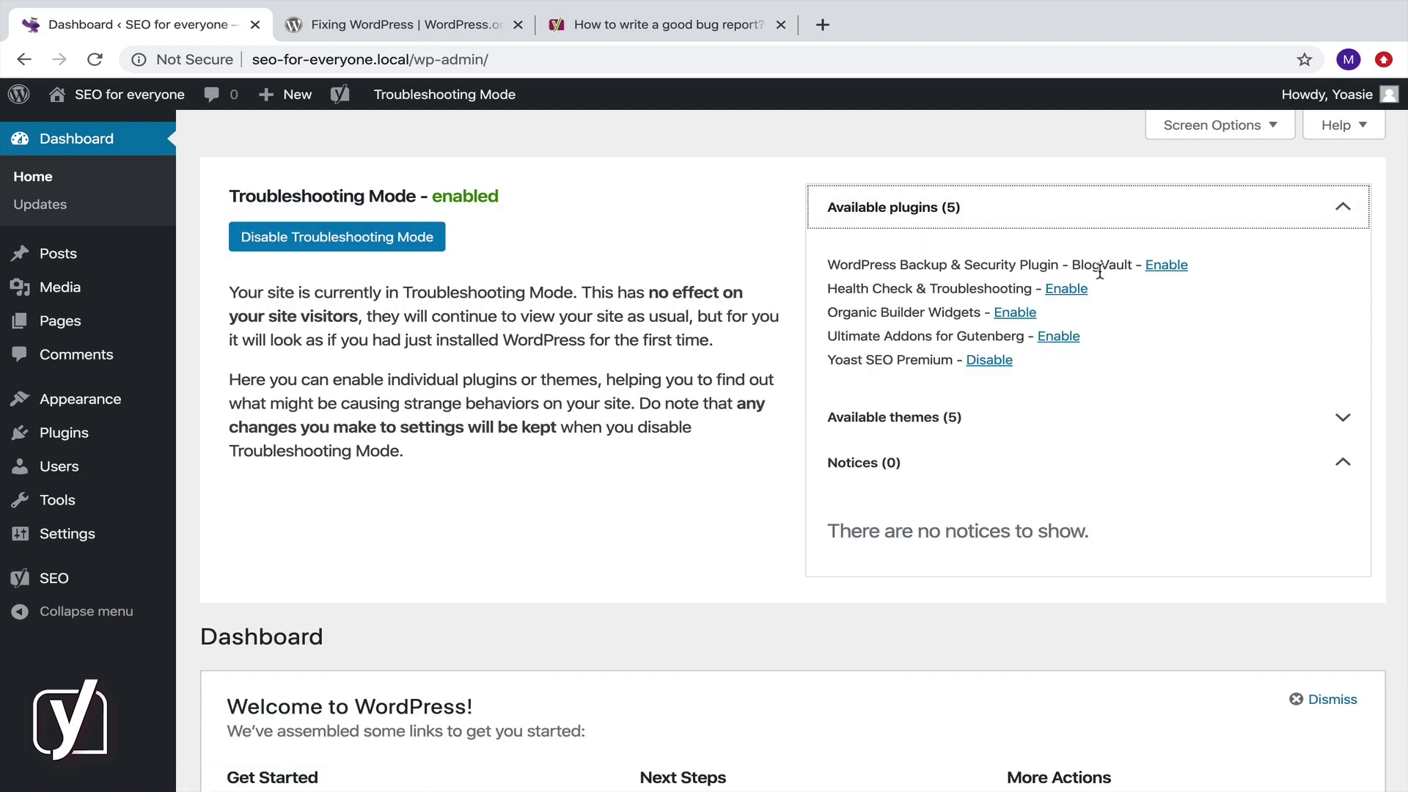
left_click(1065, 291)
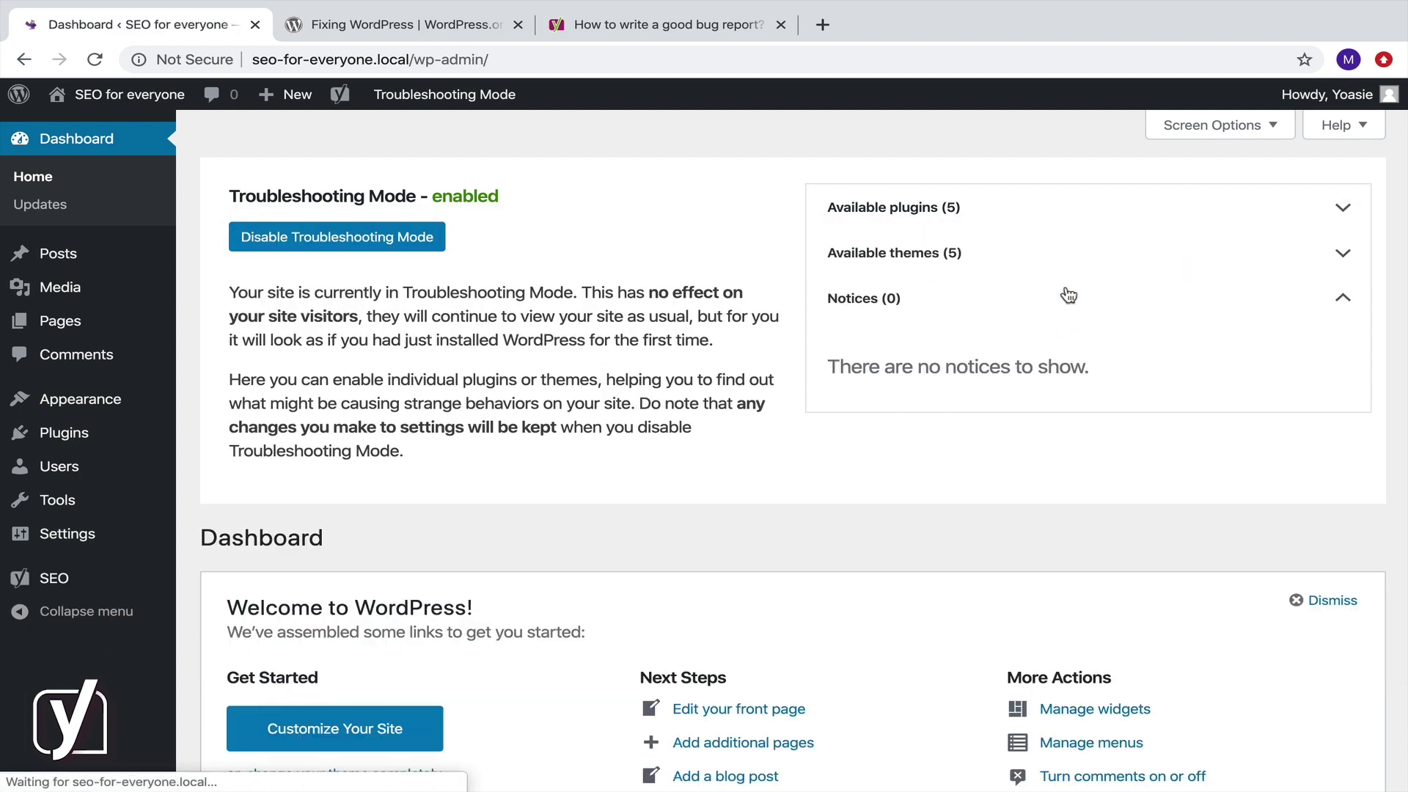
left_click(1333, 195)
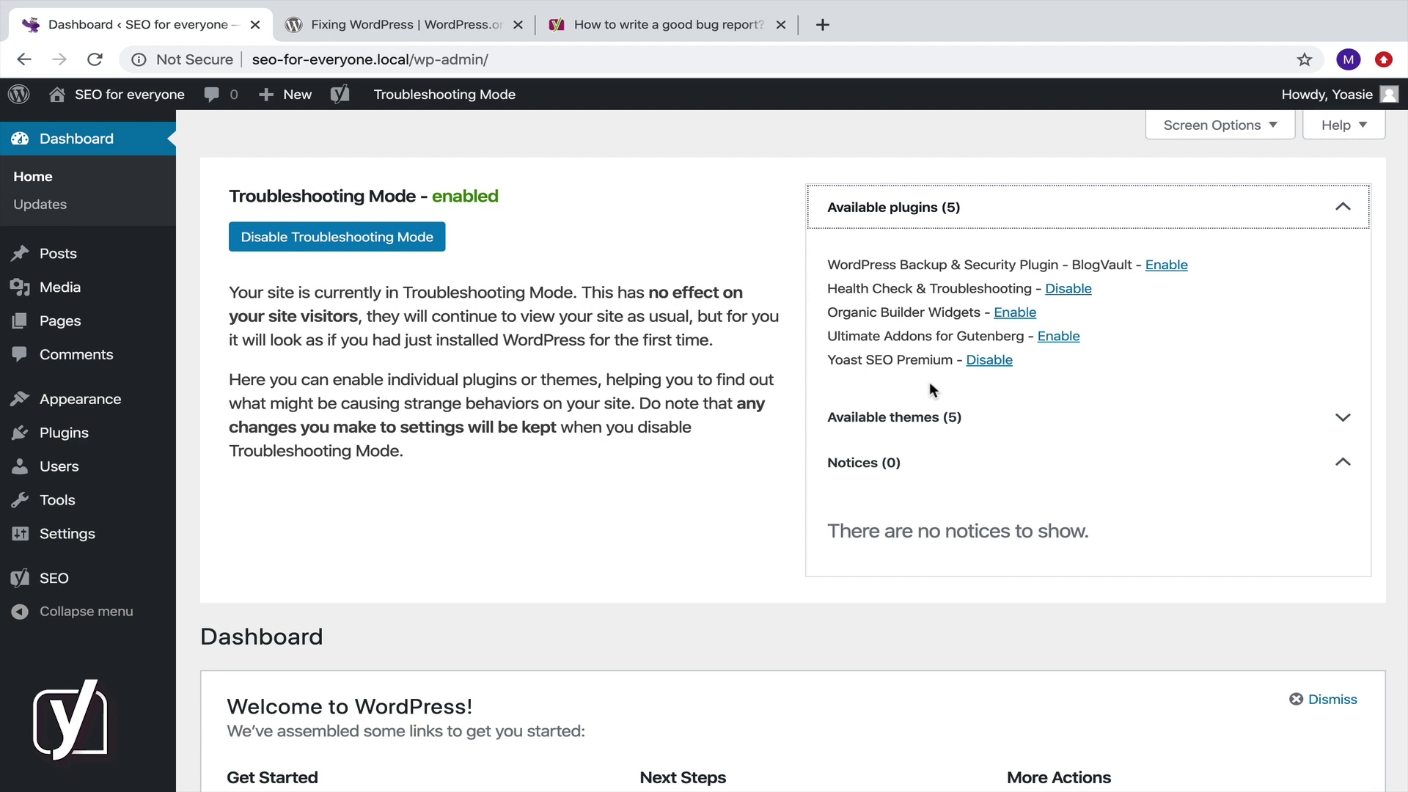
- Disable Yoast SEO Premium and Health Check & Troubleshooting in troubleshooting mode
left_click(989, 360)
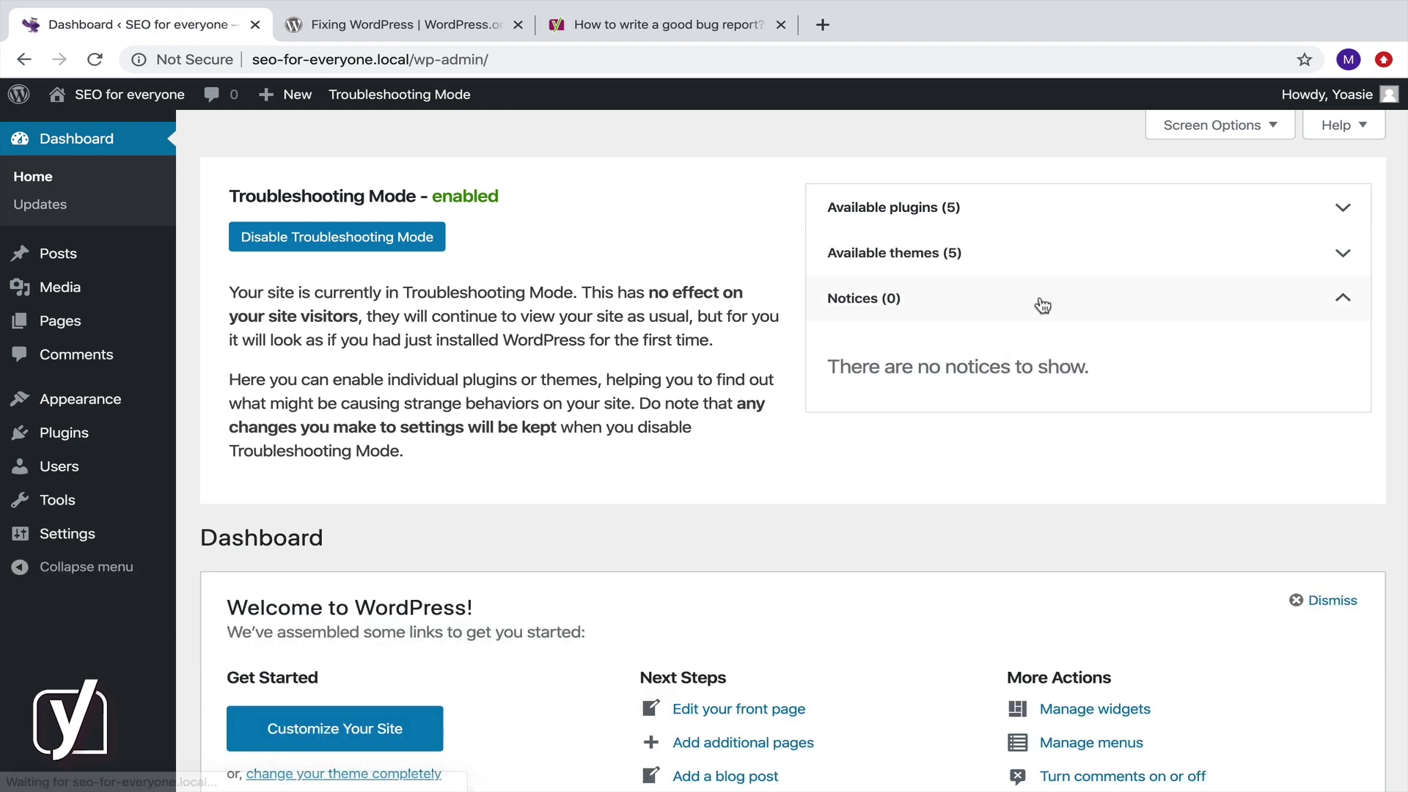
left_click(979, 214)
left_click(1060, 290)
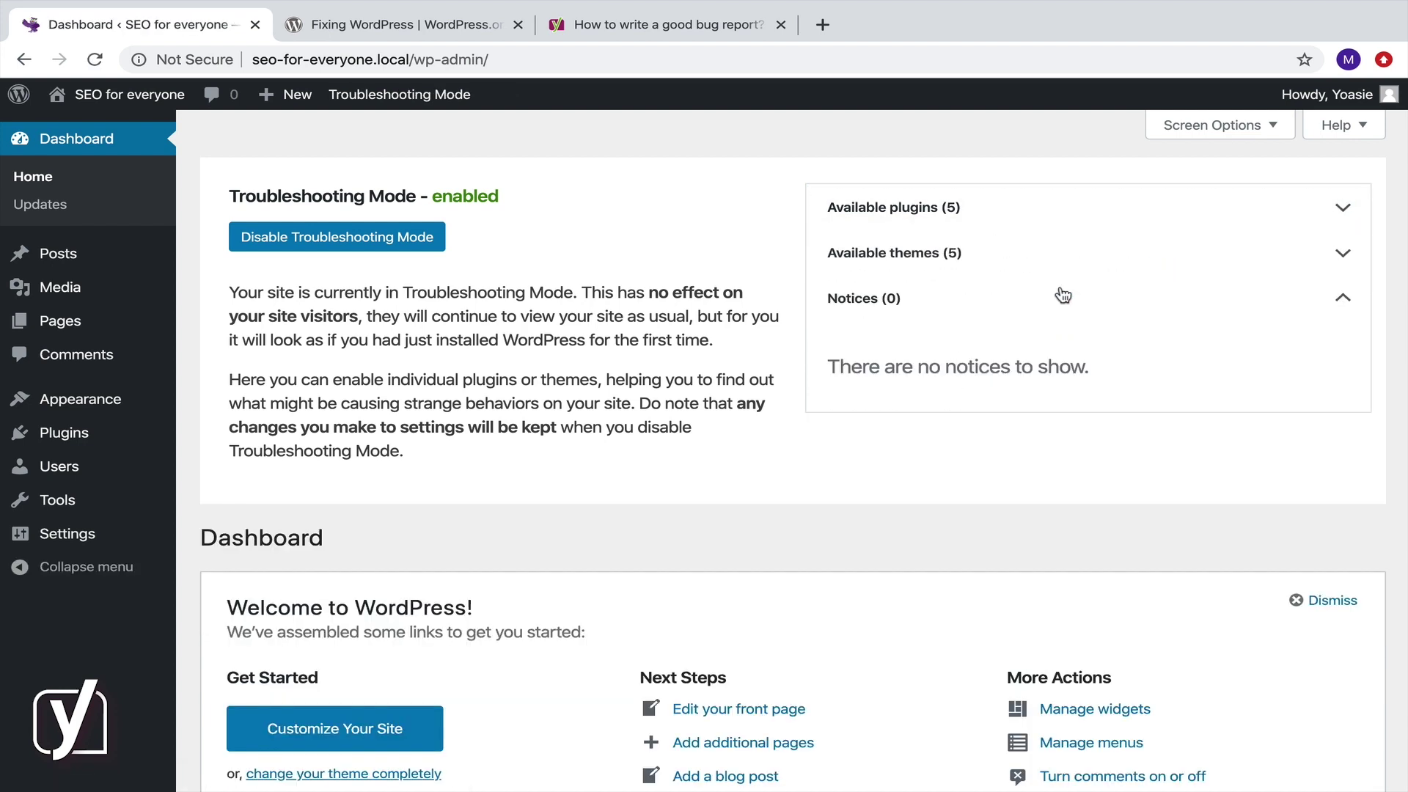
left_click(943, 212)
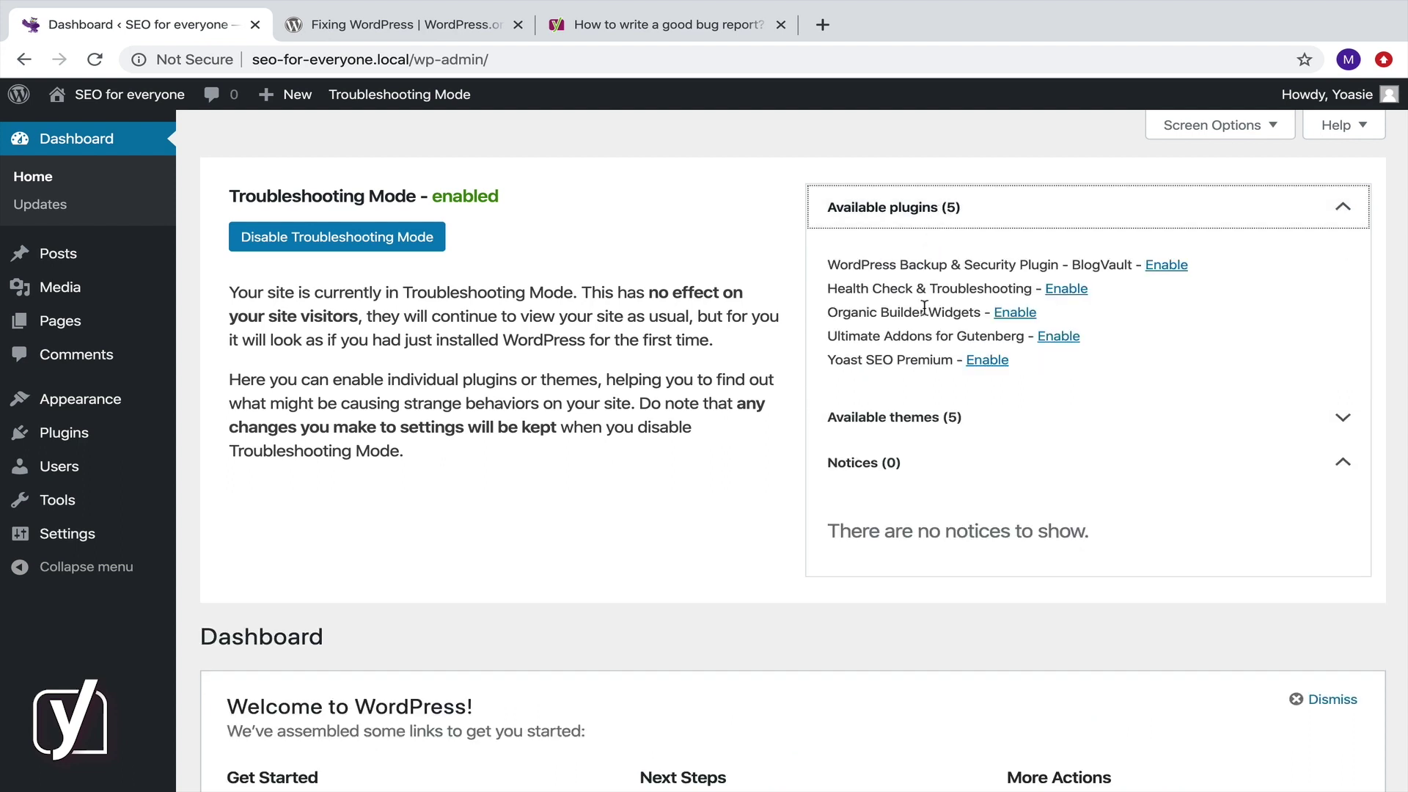
- Switch the troubleshooting theme from Twenty Twenty to Natural Lite
left_click(898, 419)
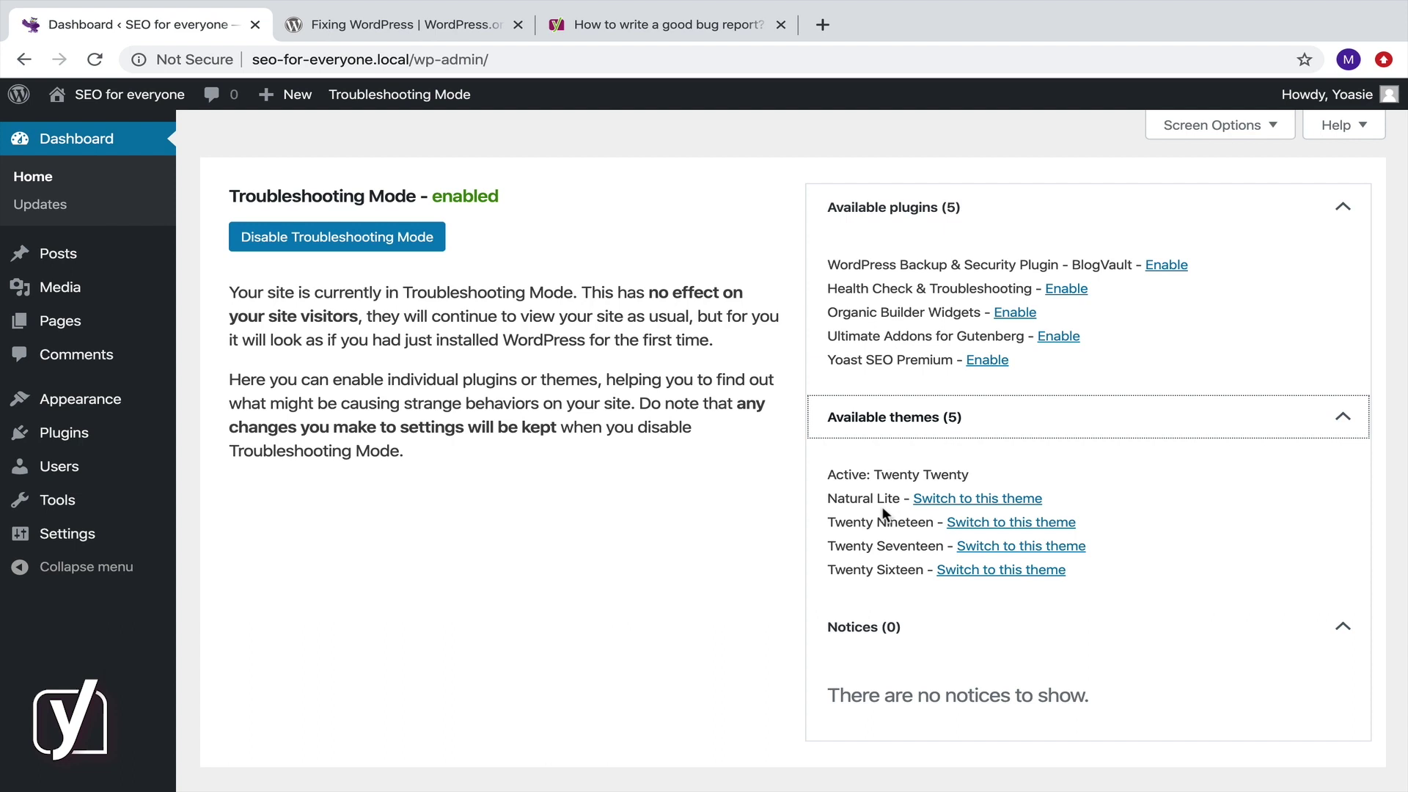
left_click(953, 501)
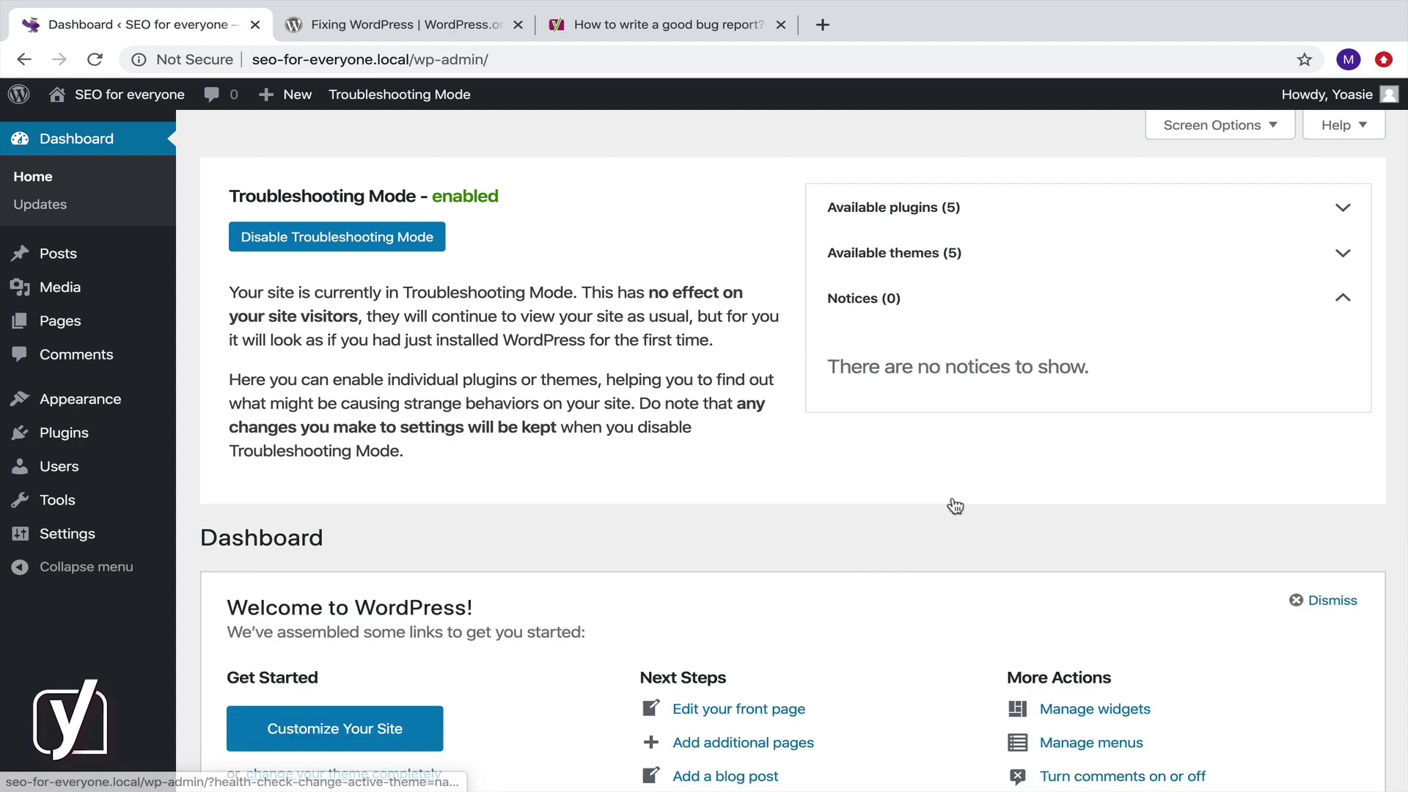
left_click(925, 256)
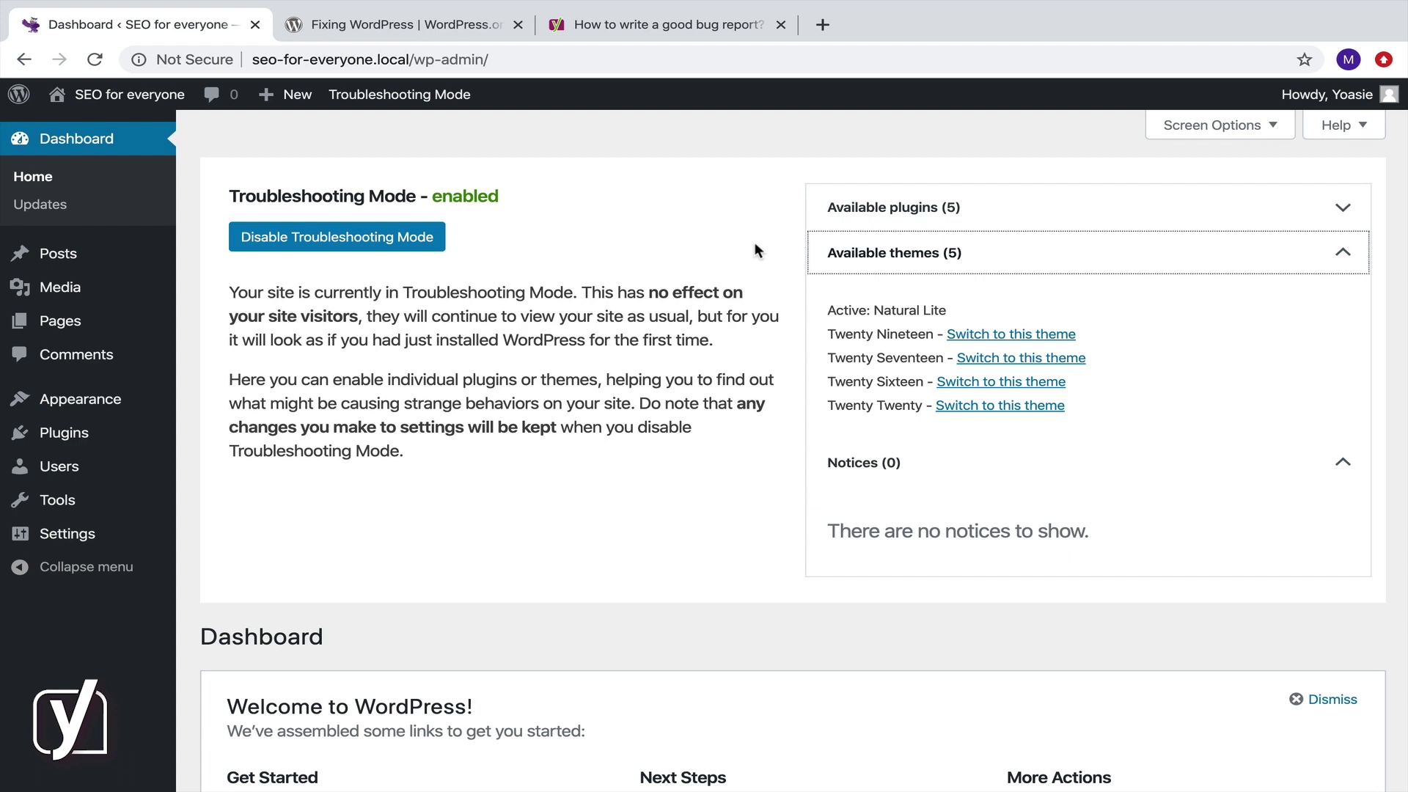
- Enable Yoast SEO Premium briefly, then disable it again
left_click(846, 220)
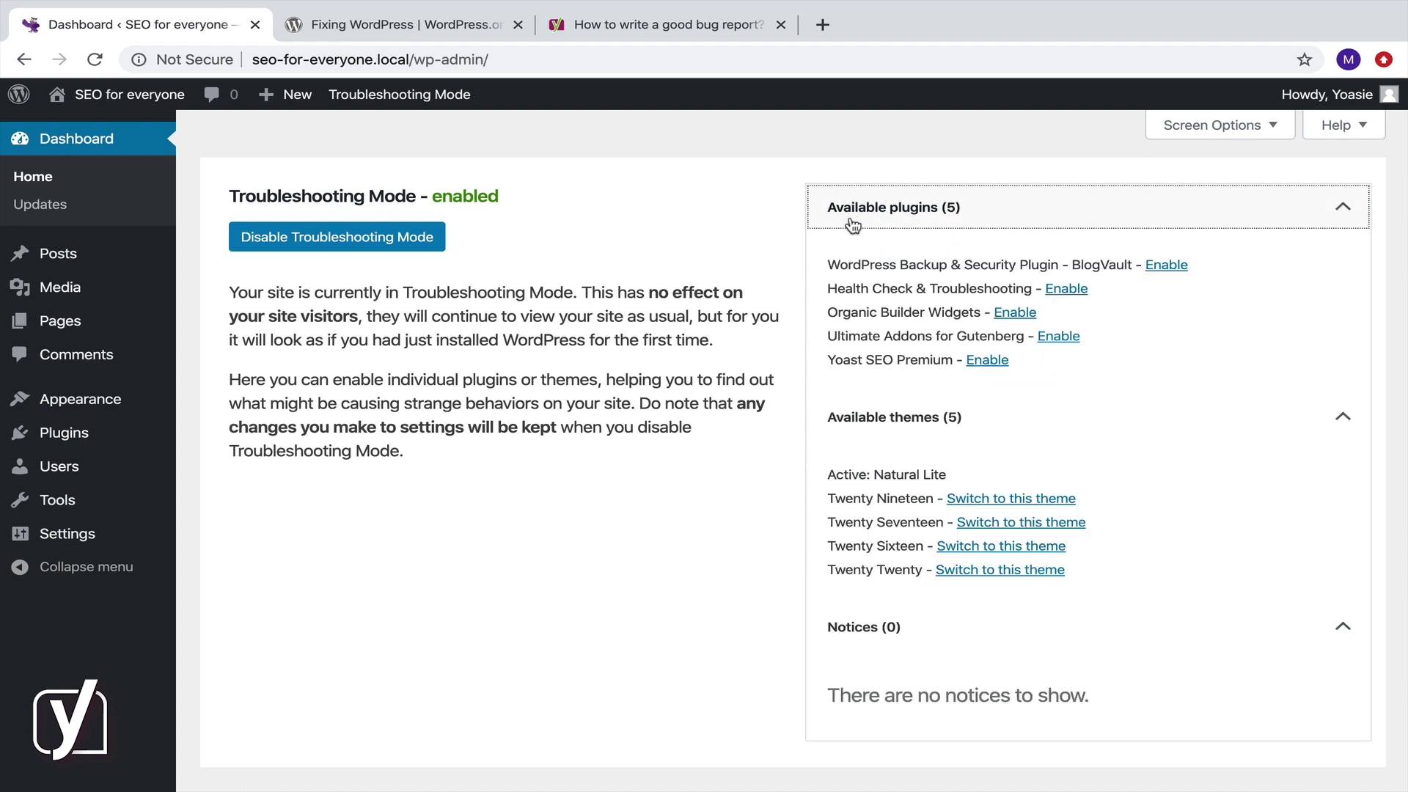
left_click(985, 361)
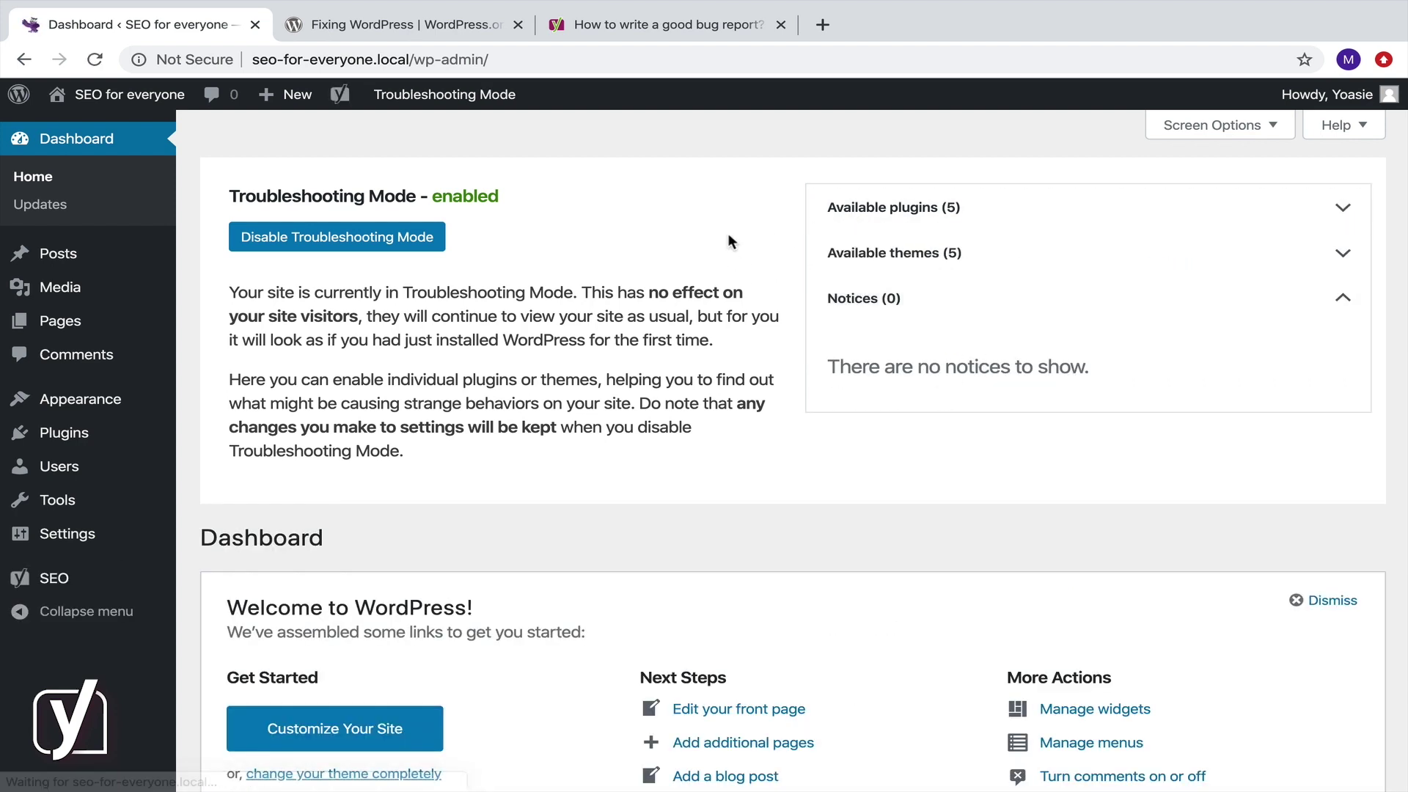
left_click(868, 215)
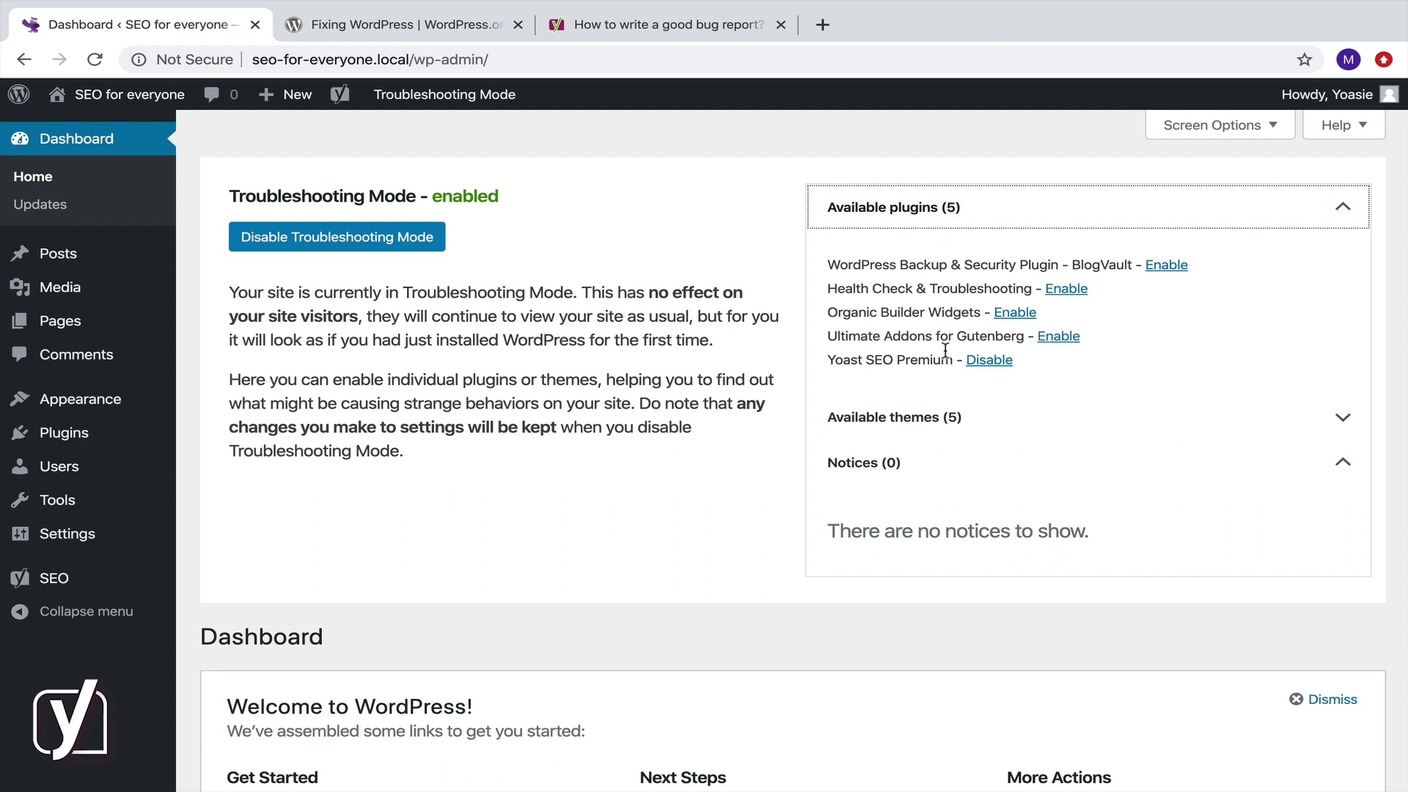
left_click(985, 364)
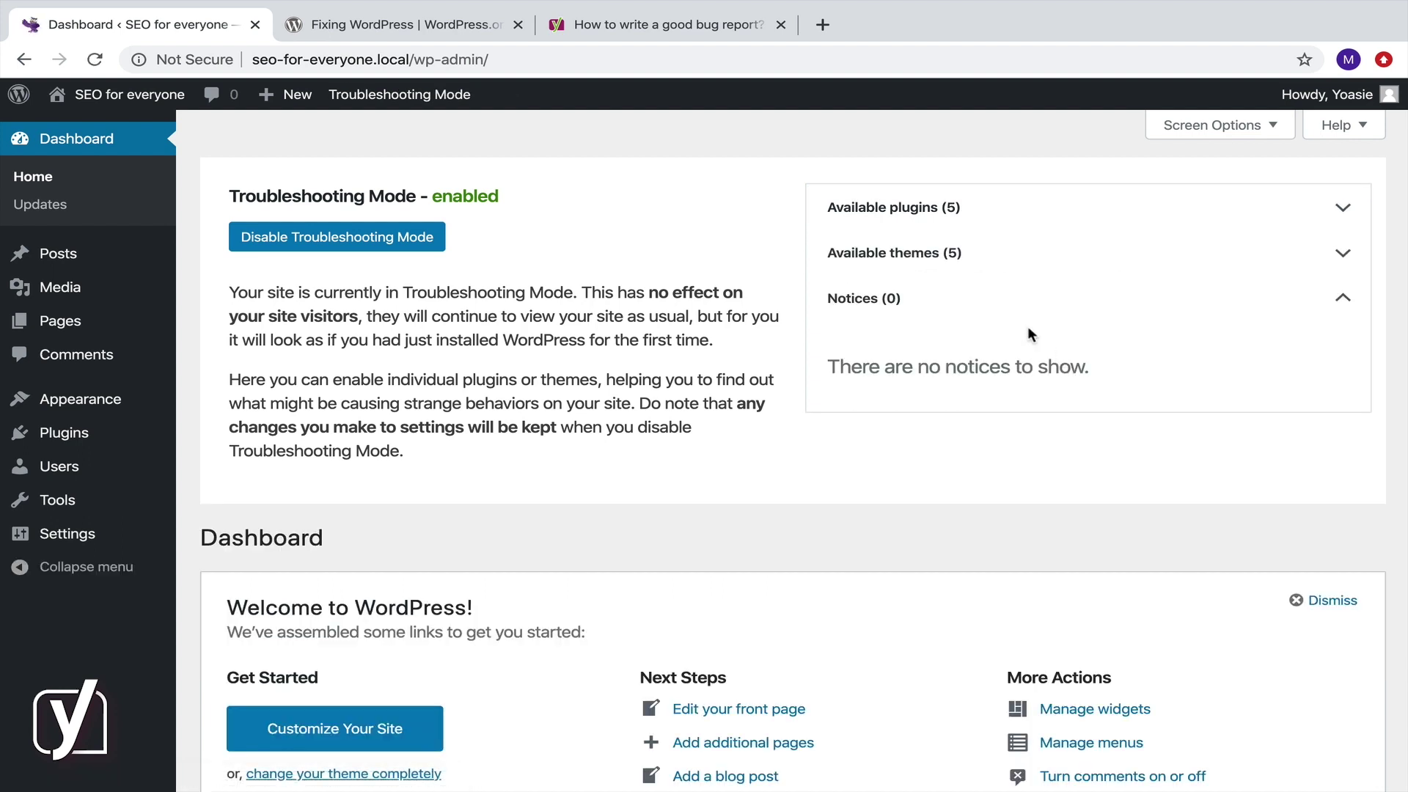
left_click(960, 214)
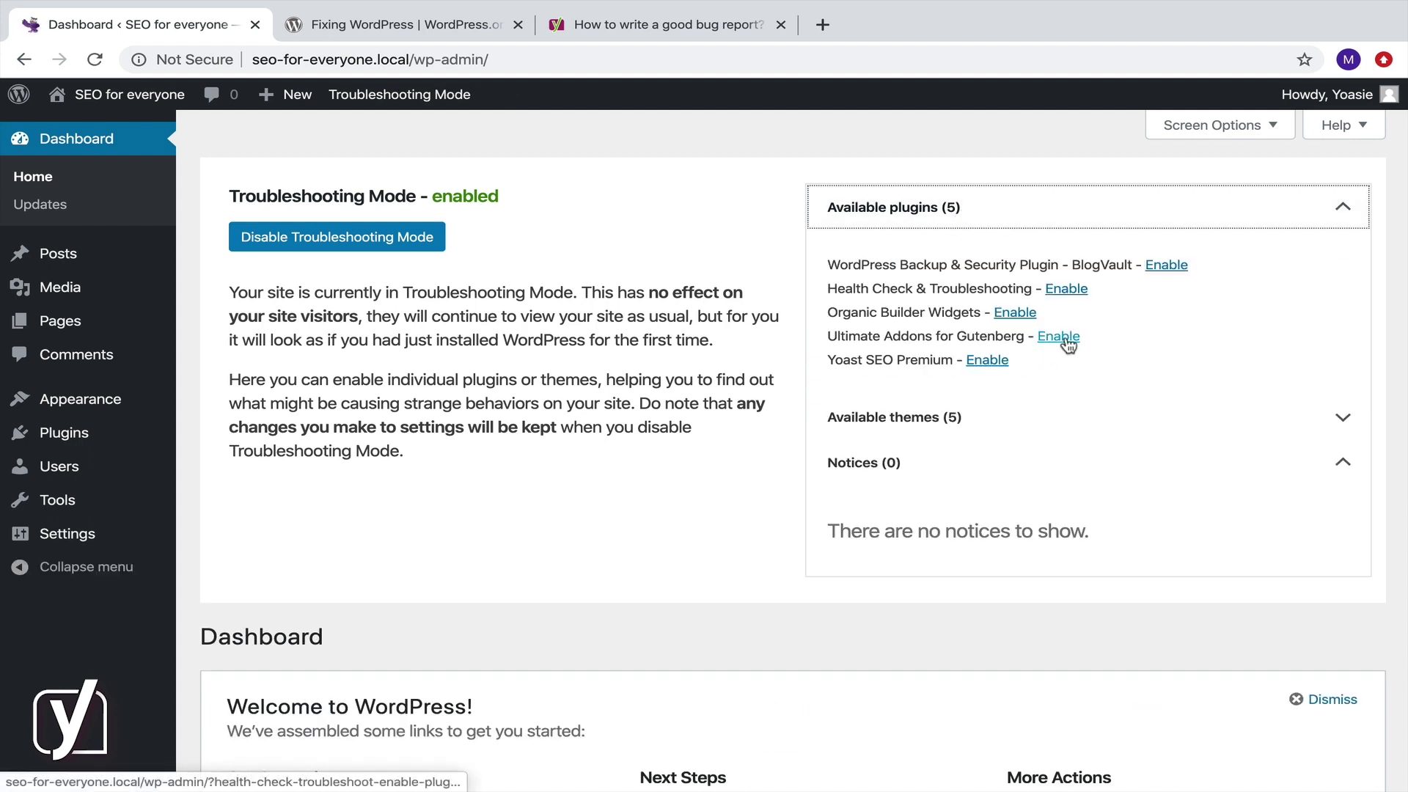
- Enable Ultimate Addons for Gutenberg and check the available themes list
left_click(1058, 336)
left_click(945, 208)
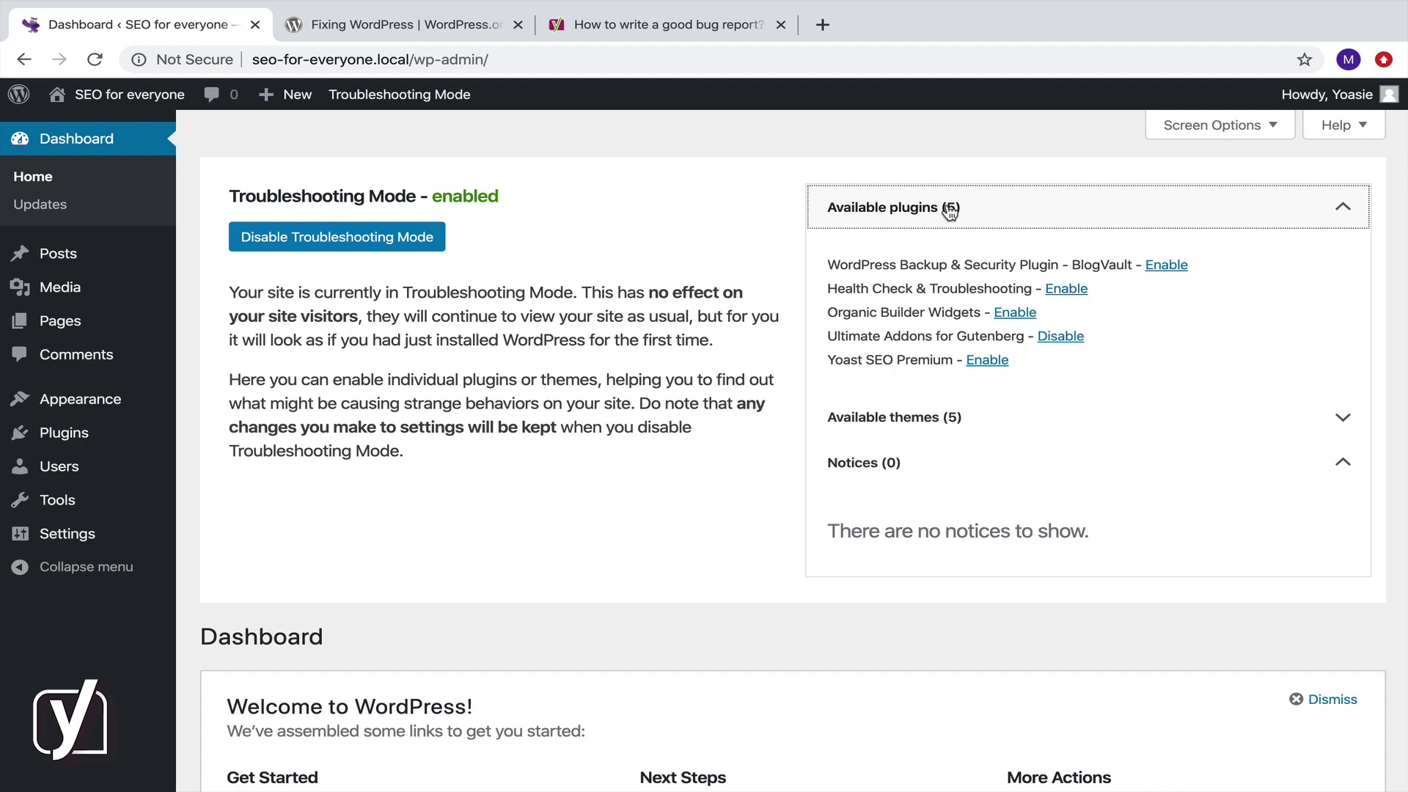
left_click(909, 417)
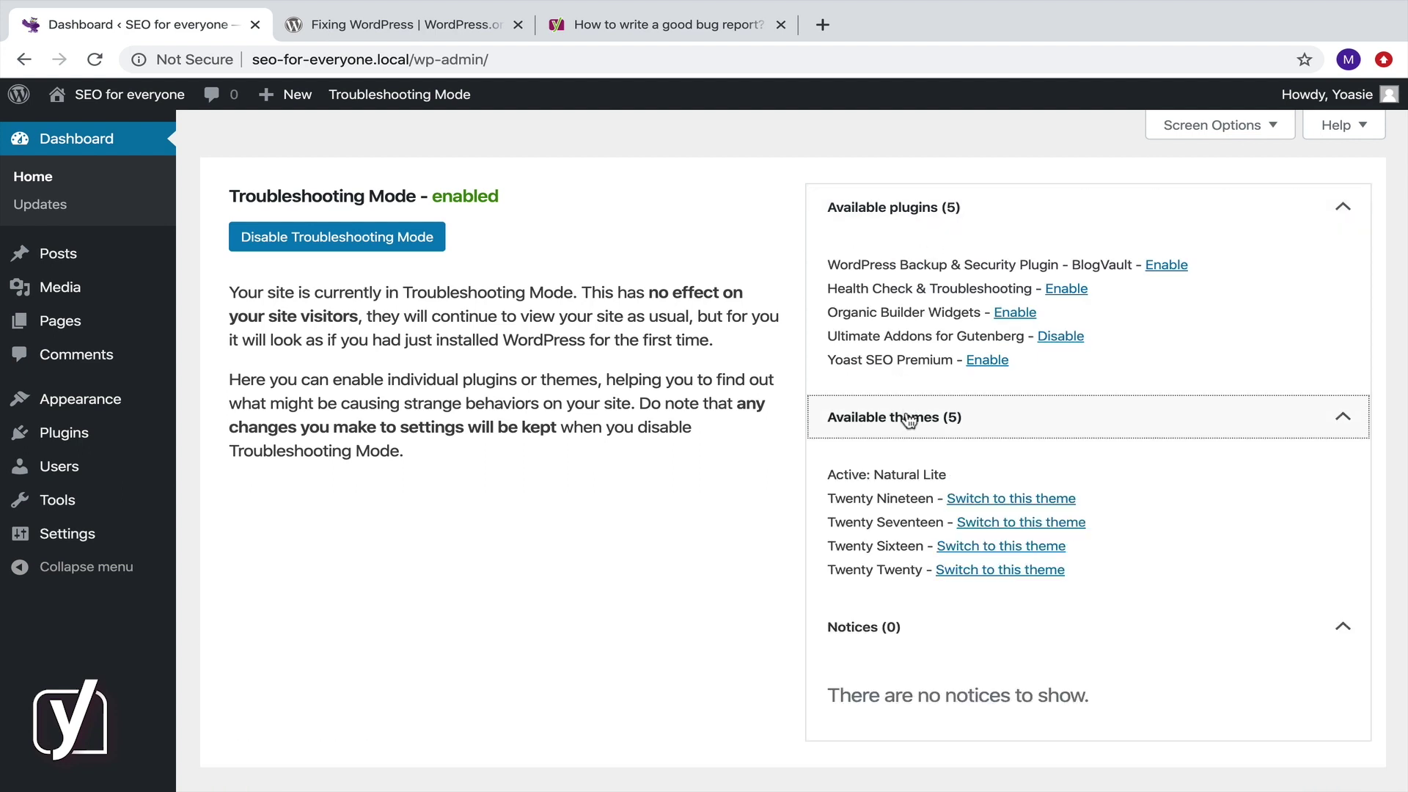